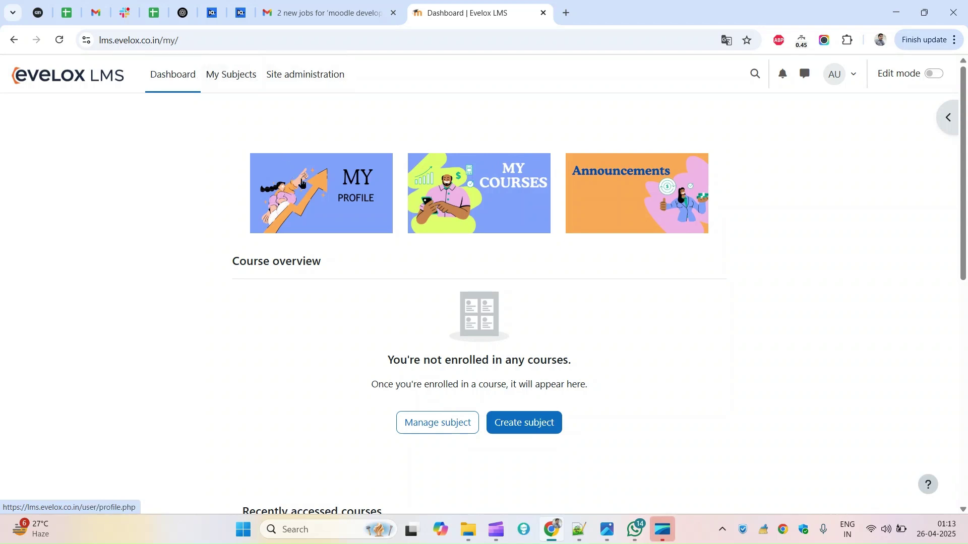
Step: Open the Environment check page under Site administration > Server
click(299, 75)
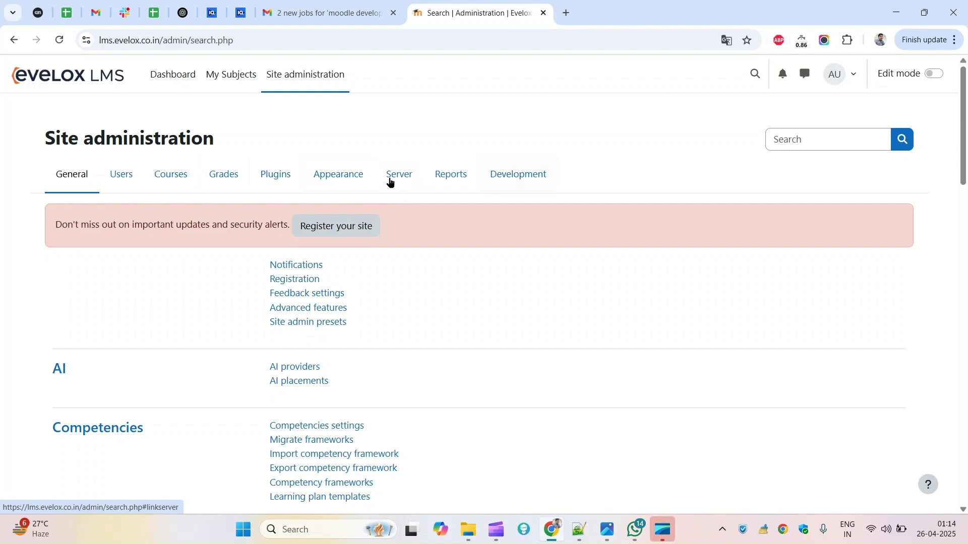
click(390, 181)
scroll(964, 200, down, 1)
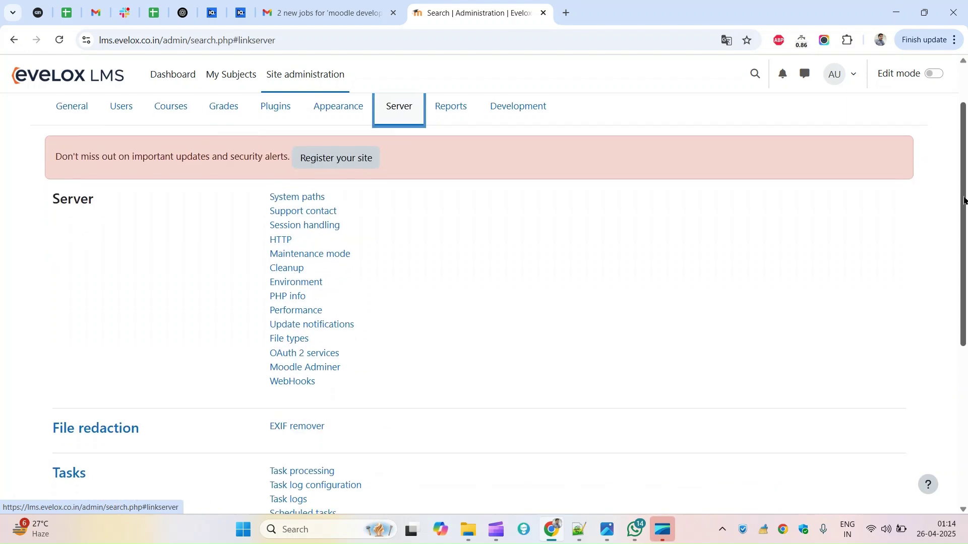
click(310, 285)
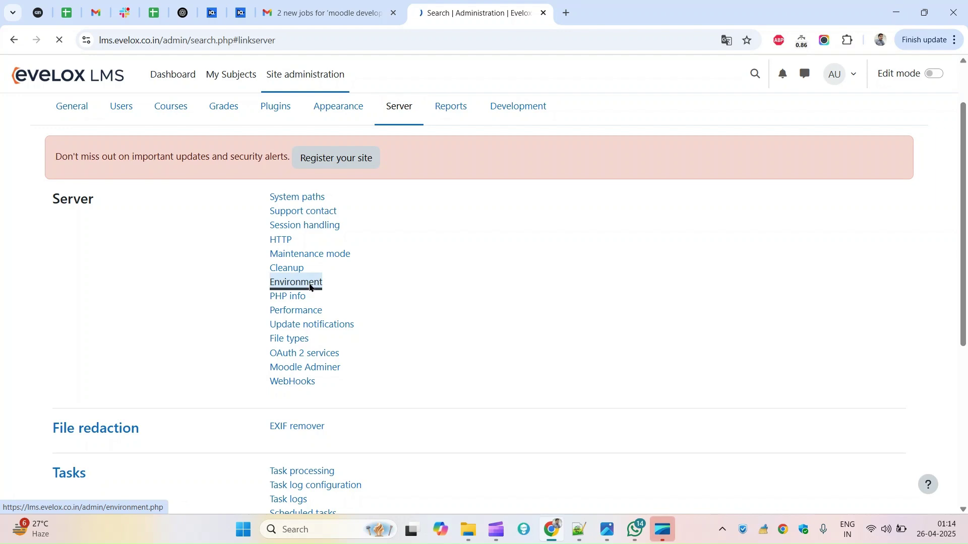
Step: Inspect the Moodle version dropdown (5.0 upwards) and the server checks table, all OK
click(112, 285)
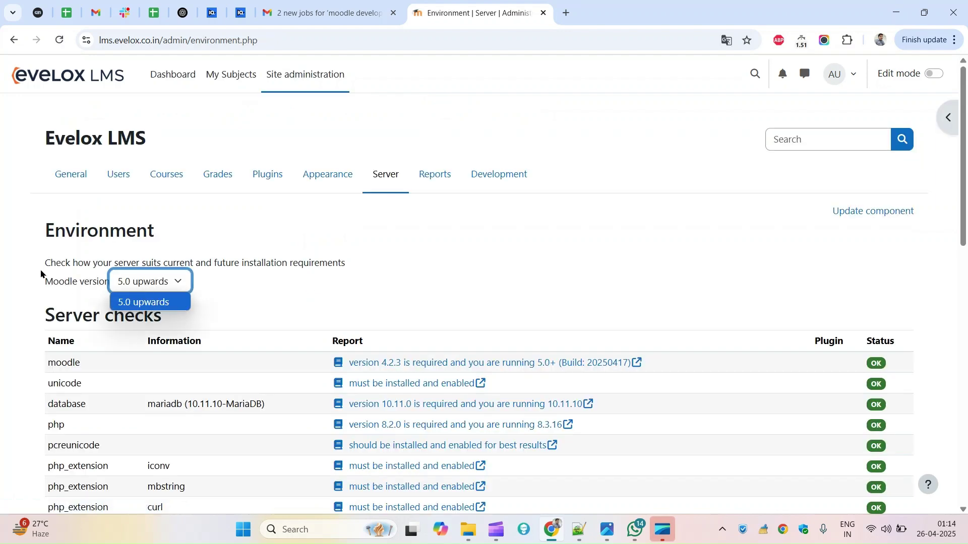
click(227, 281)
drag(79, 281, 214, 278)
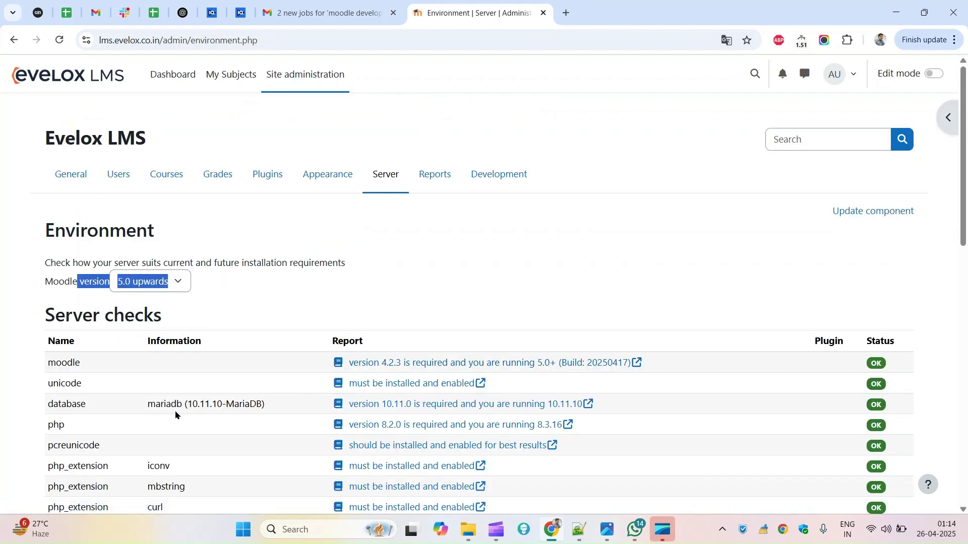
double_click(63, 367)
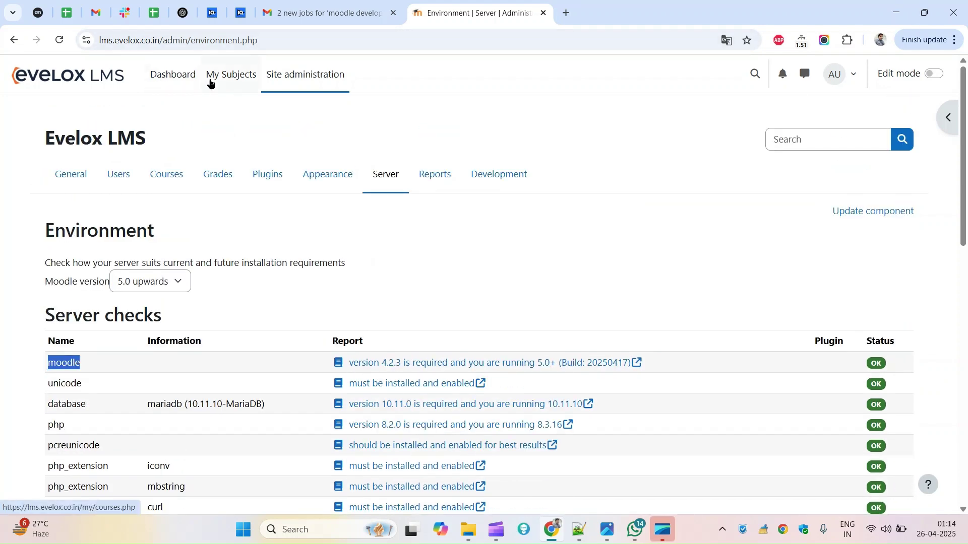
Step: Go to Site administration > Courses > Manage classes and subjects
click(231, 76)
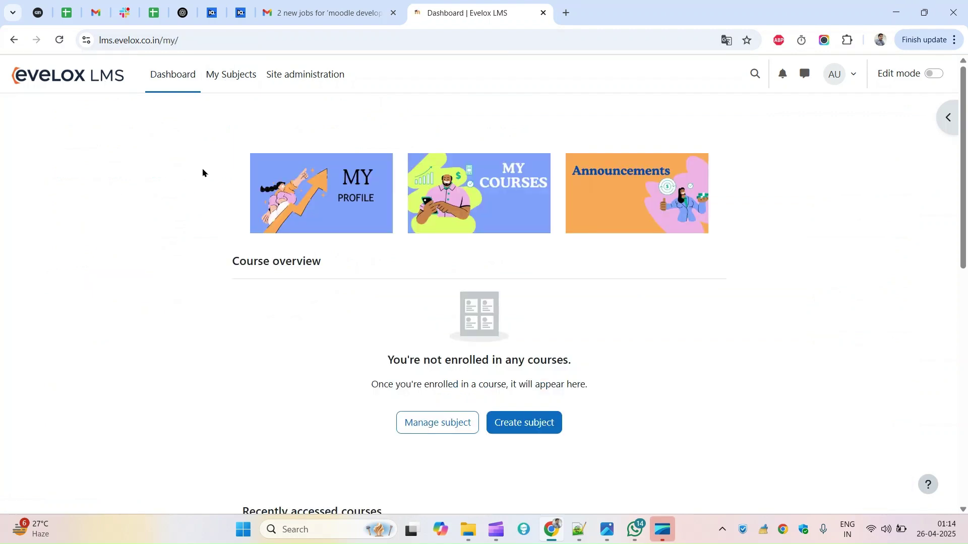
click(236, 82)
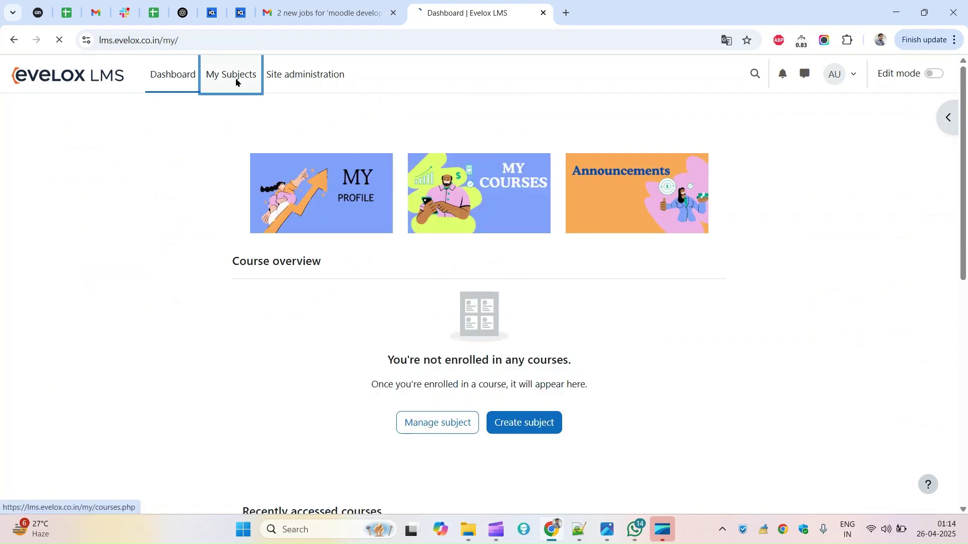
click(296, 84)
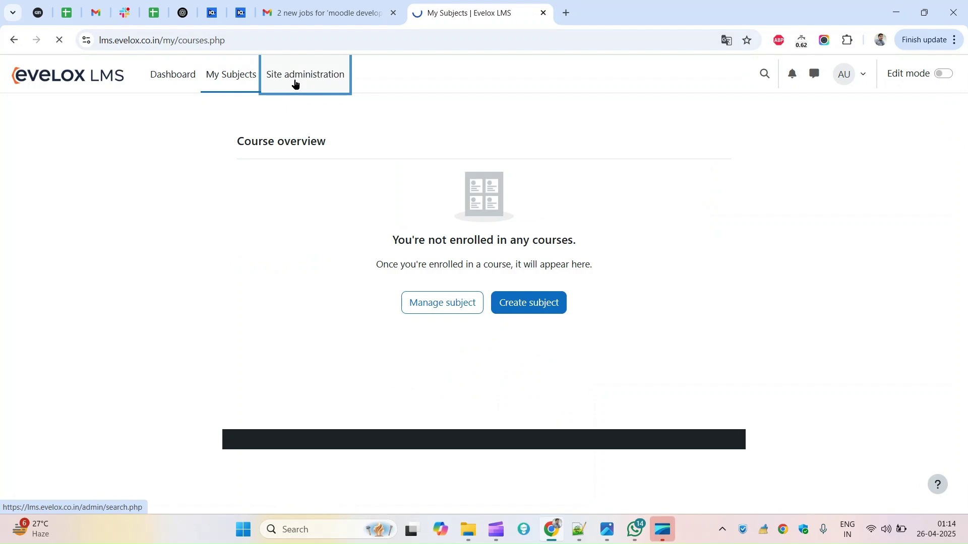
click(169, 188)
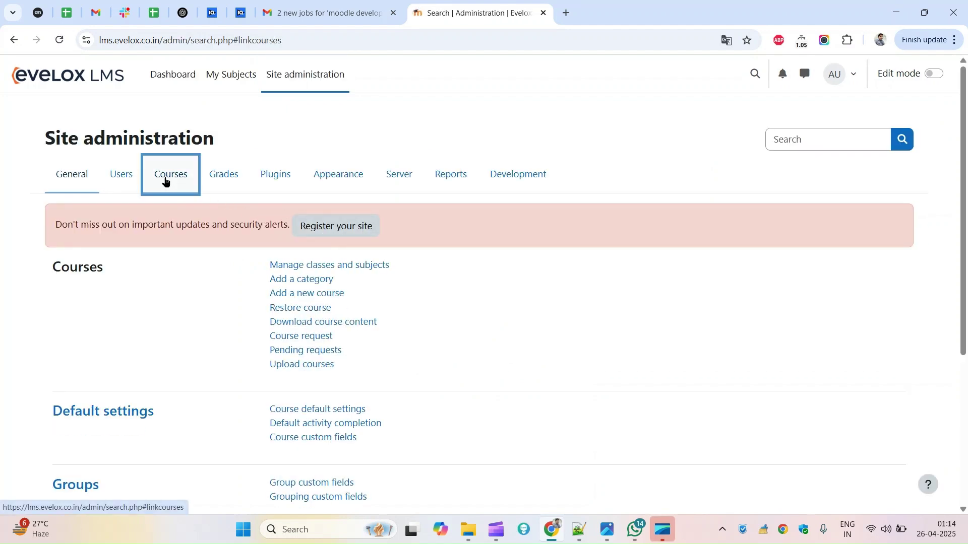
click(356, 263)
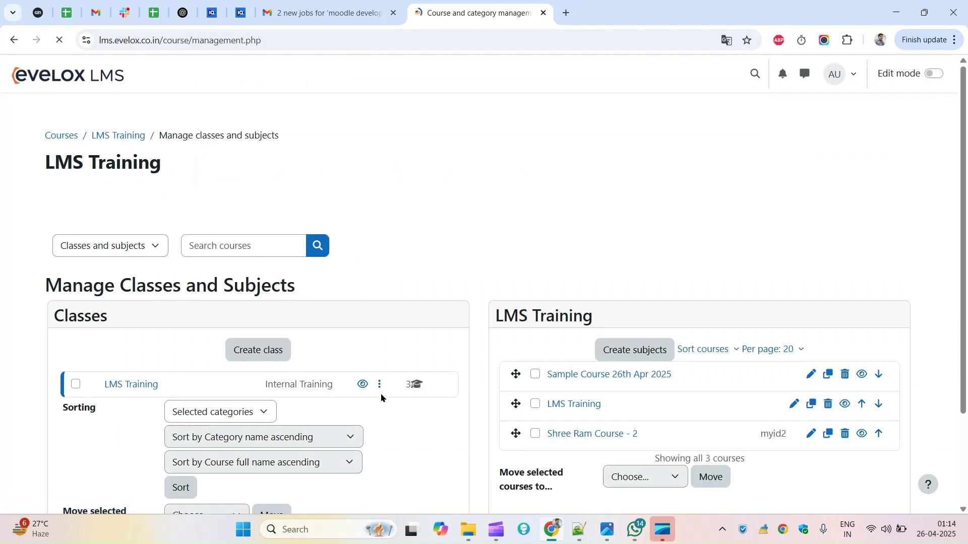
Step: Open the LMS Training class and show the details of Sample Course 26th Apr 2025
drag(308, 293, 225, 287)
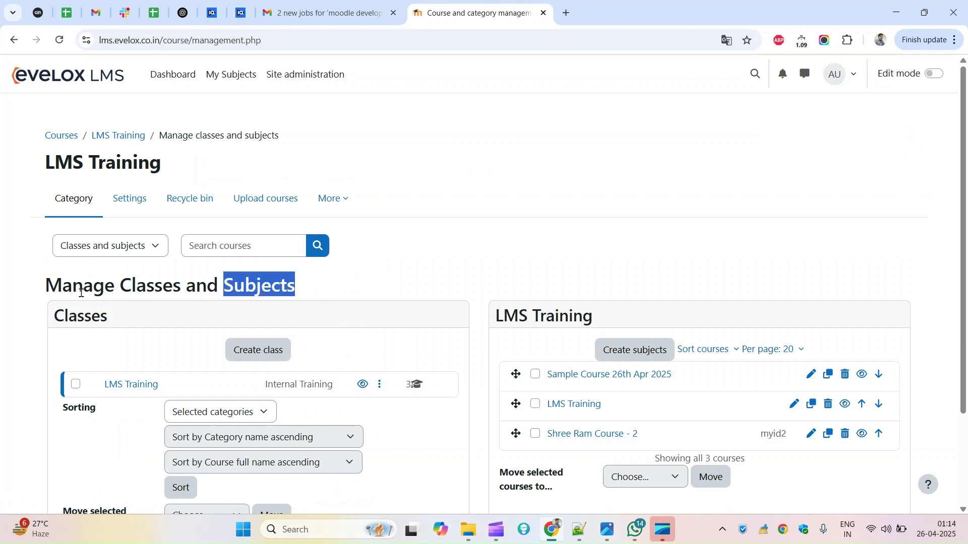
double_click(128, 288)
drag(127, 289, 297, 286)
scroll(772, 346, down, 1)
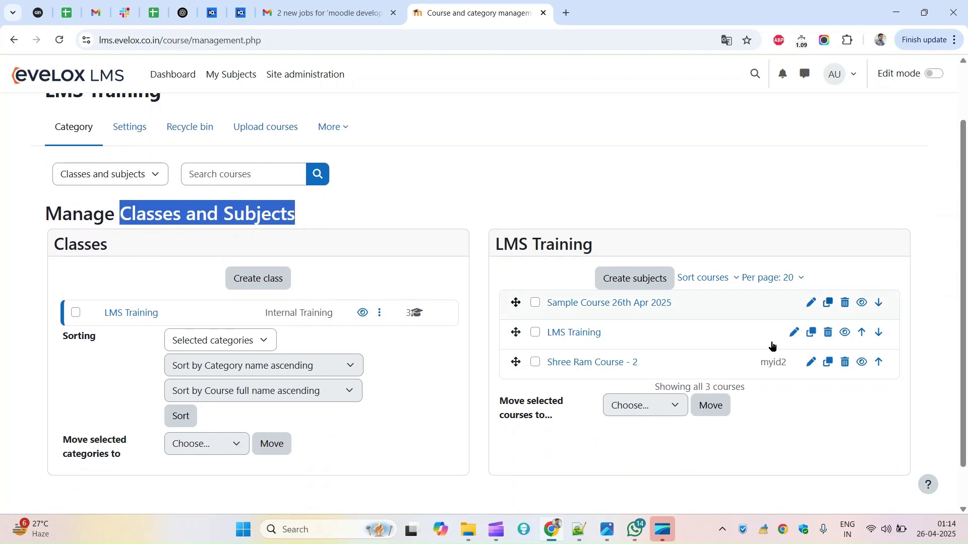
click(145, 312)
scroll(911, 311, down, 2)
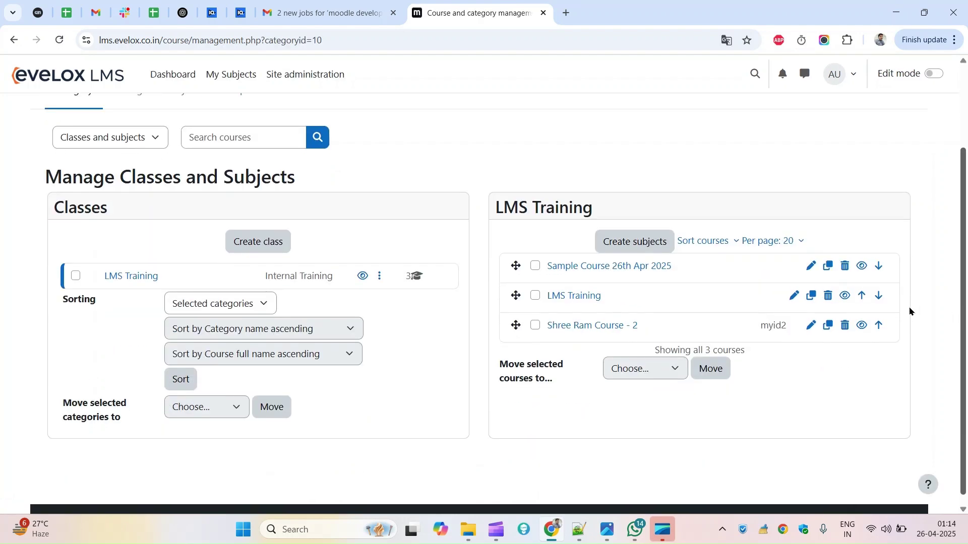
click(637, 268)
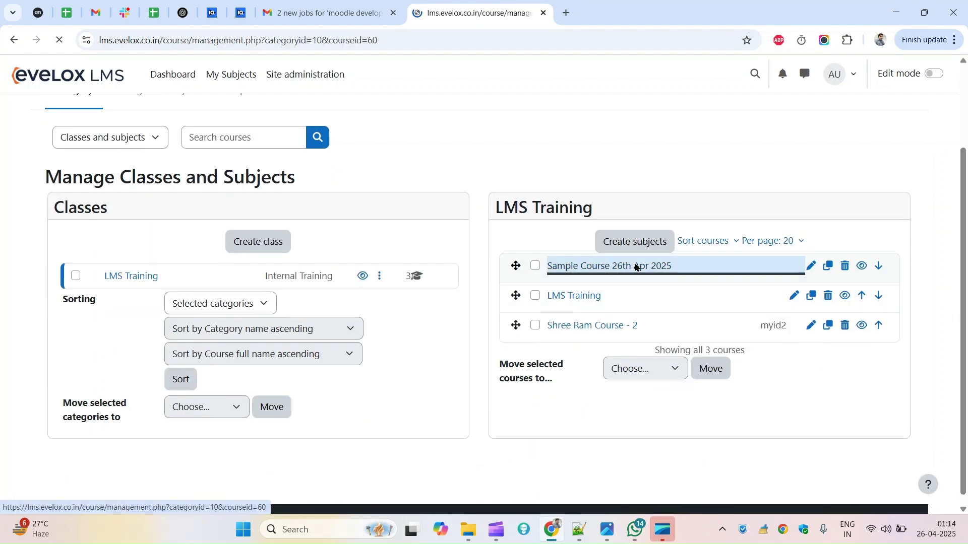
scroll(924, 362, down, 8)
scroll(921, 250, up, 6)
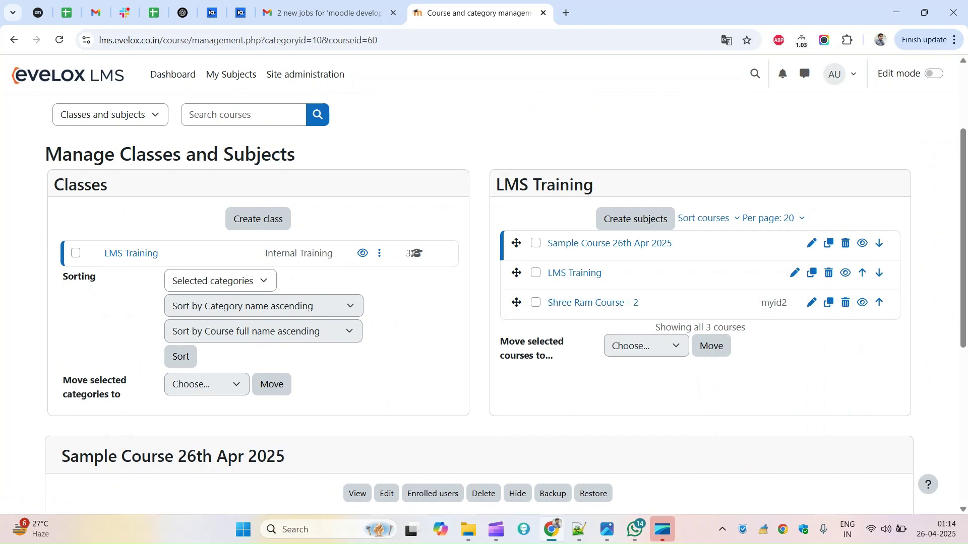
scroll(671, 340, down, 4)
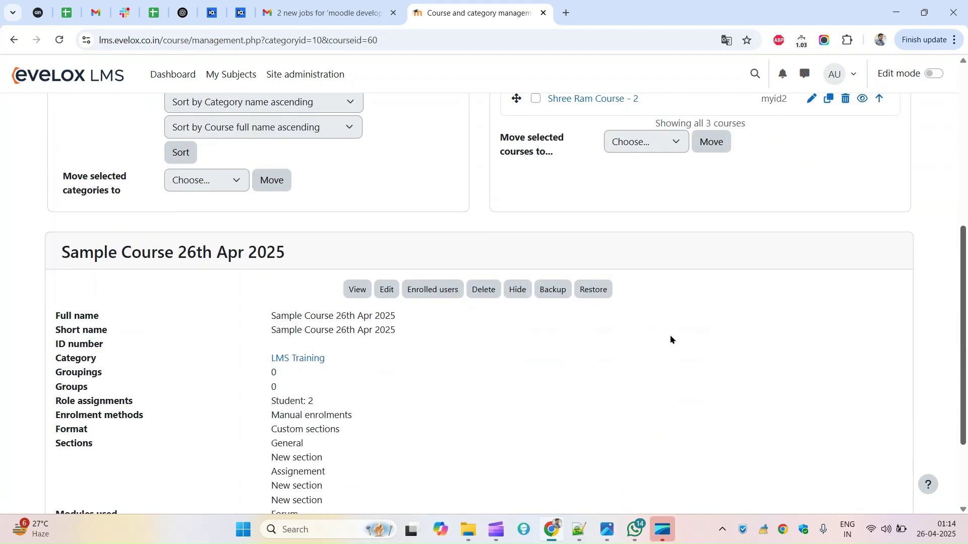
Step: View the Sample Course 26th Apr 2025 course page from its details
click(357, 291)
scroll(966, 388, down, 5)
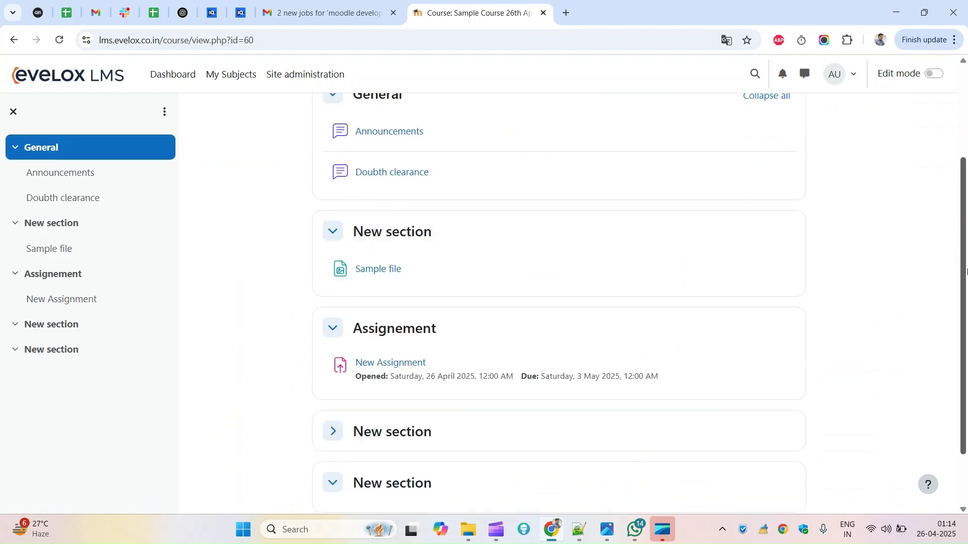
scroll(965, 388, up, 10)
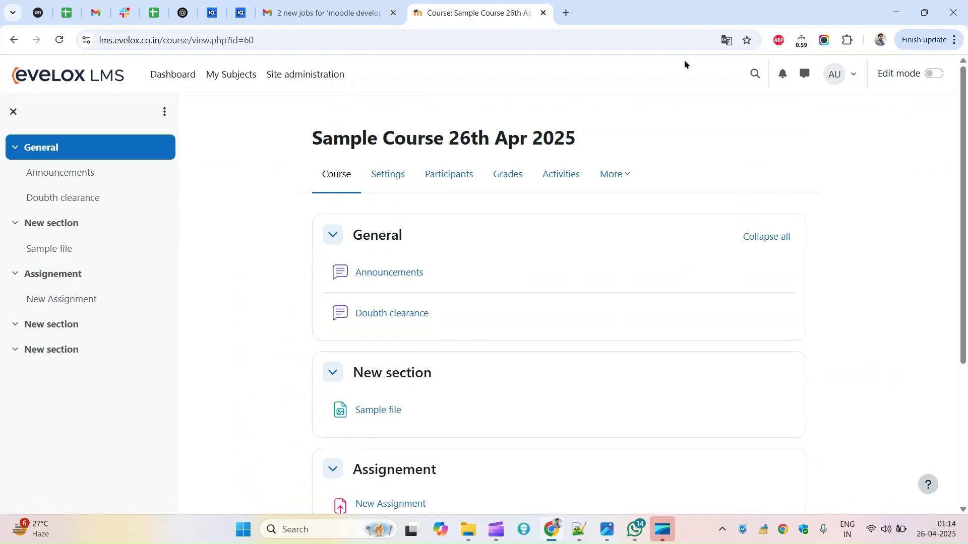
Step: Return to course management and reopen the course page with View
click(14, 39)
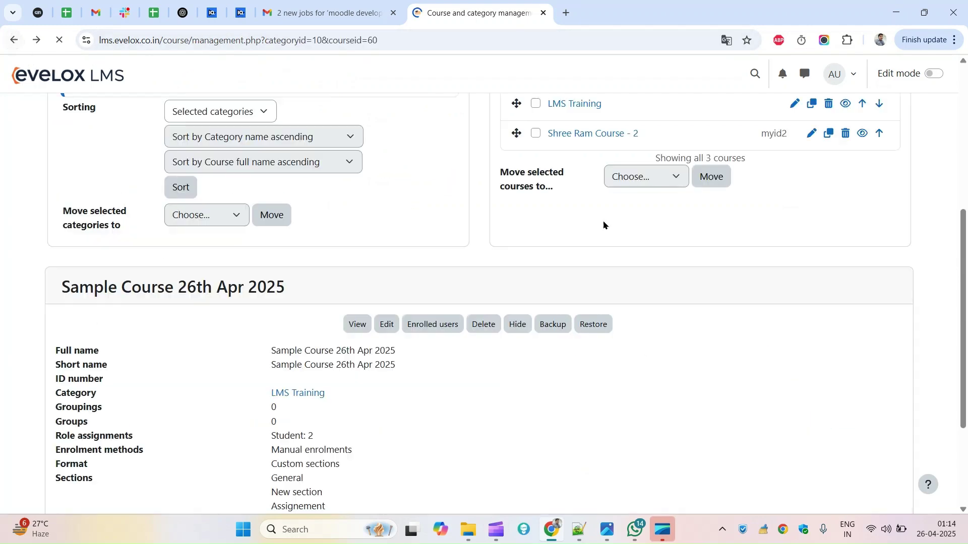
right_click(556, 202)
click(598, 248)
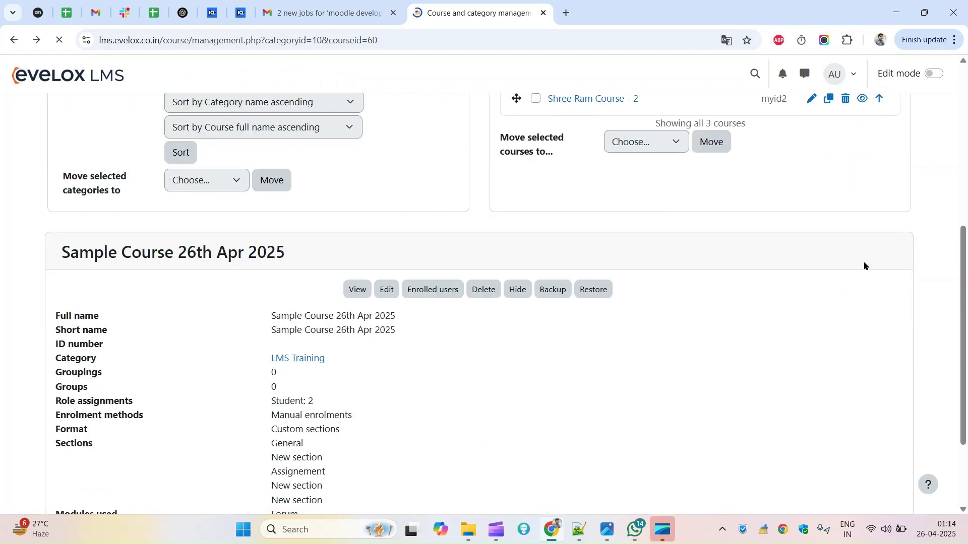
drag(966, 335, 950, 225)
scroll(691, 254, down, 5)
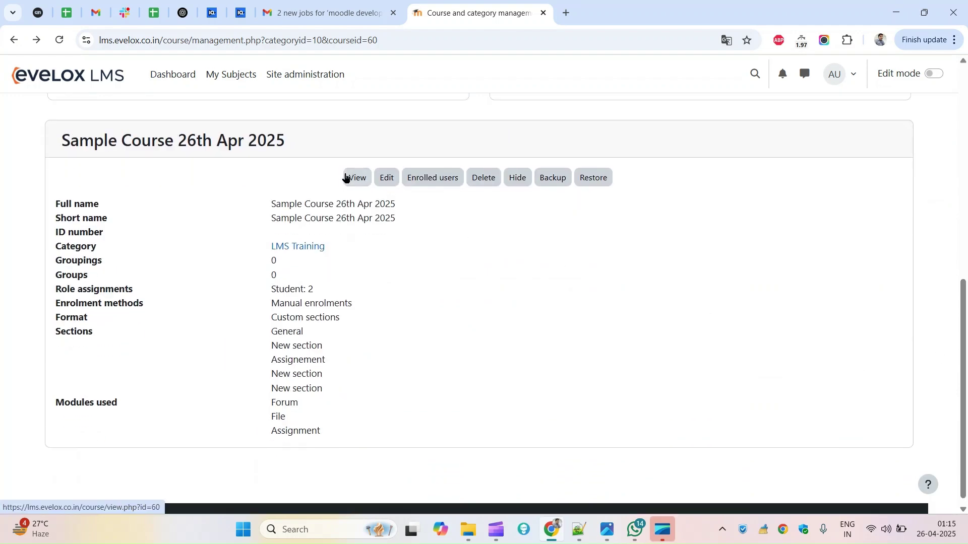
click(346, 177)
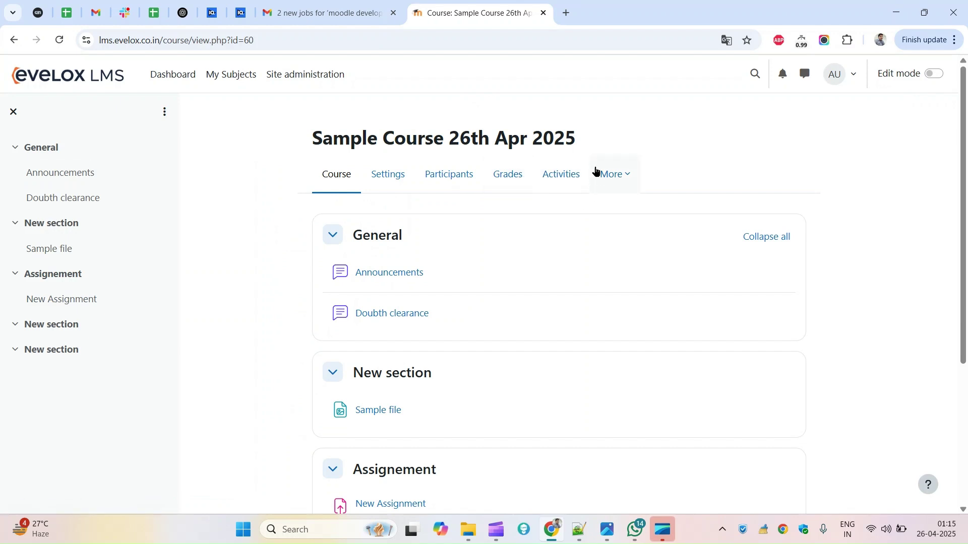
Step: Open the course's Activities overview and expand, then collapse, the Assignments group
click(554, 175)
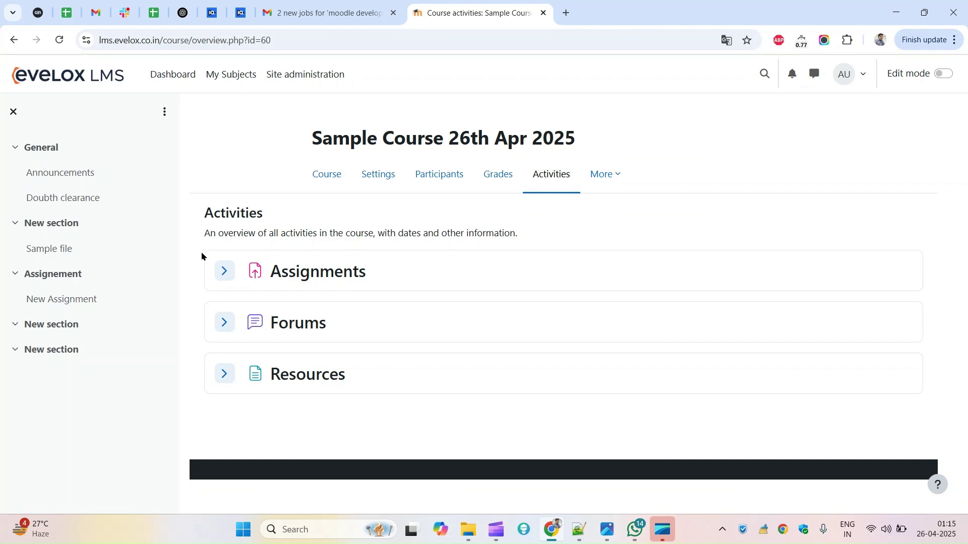
click(225, 271)
click(275, 269)
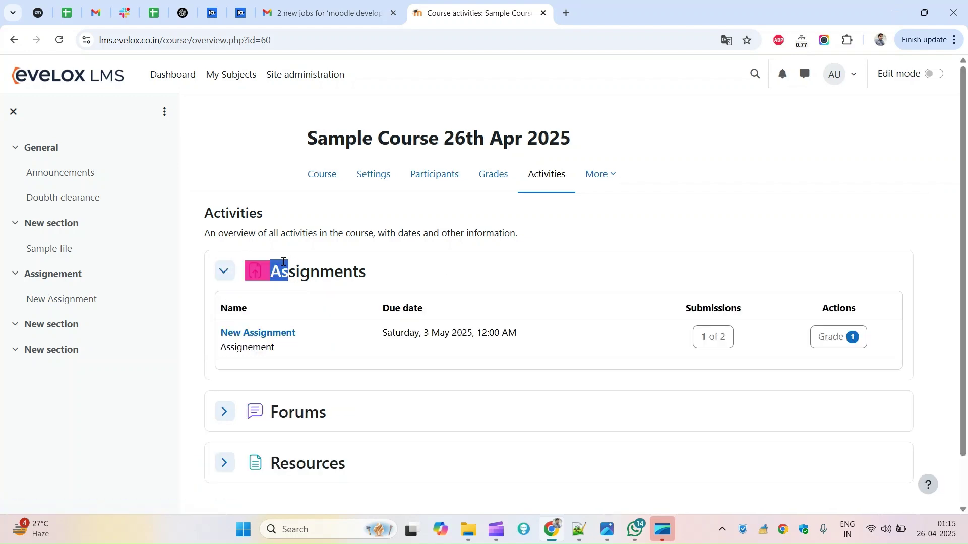
click(224, 272)
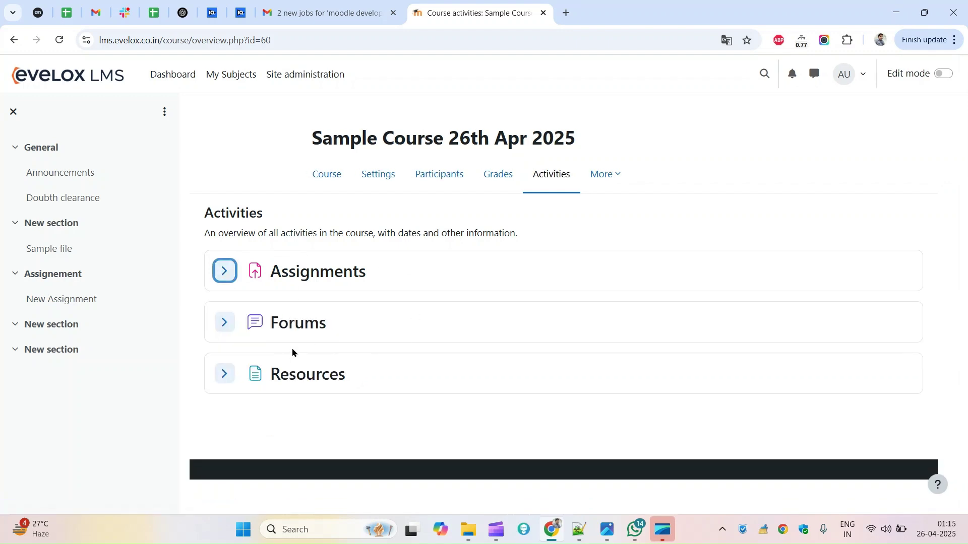
Step: Expand and collapse the Forums and Resources groups in turn
click(225, 324)
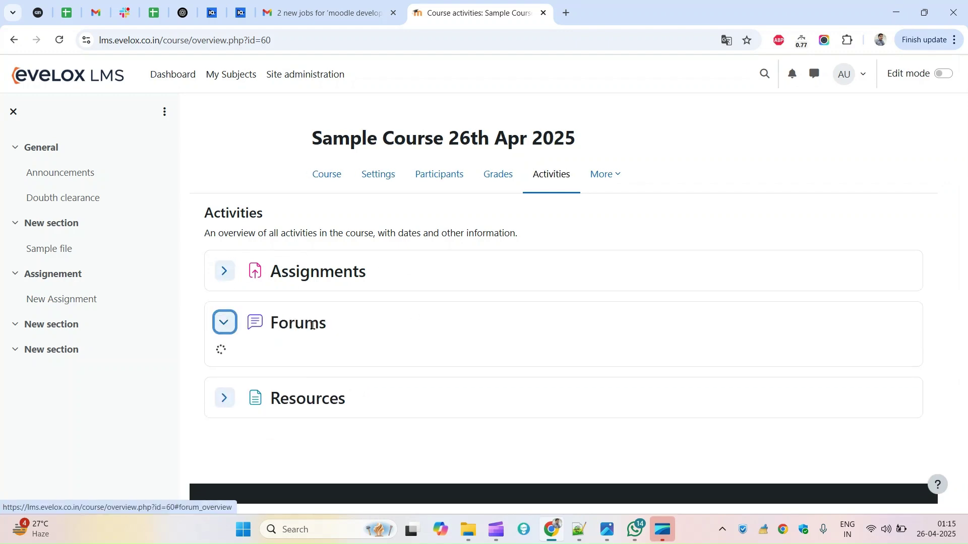
double_click(237, 327)
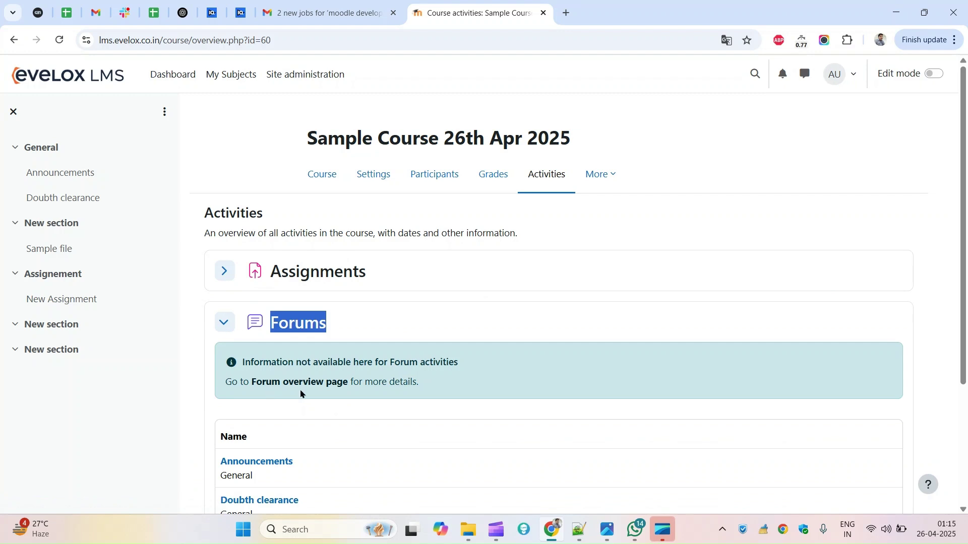
click(224, 322)
click(222, 376)
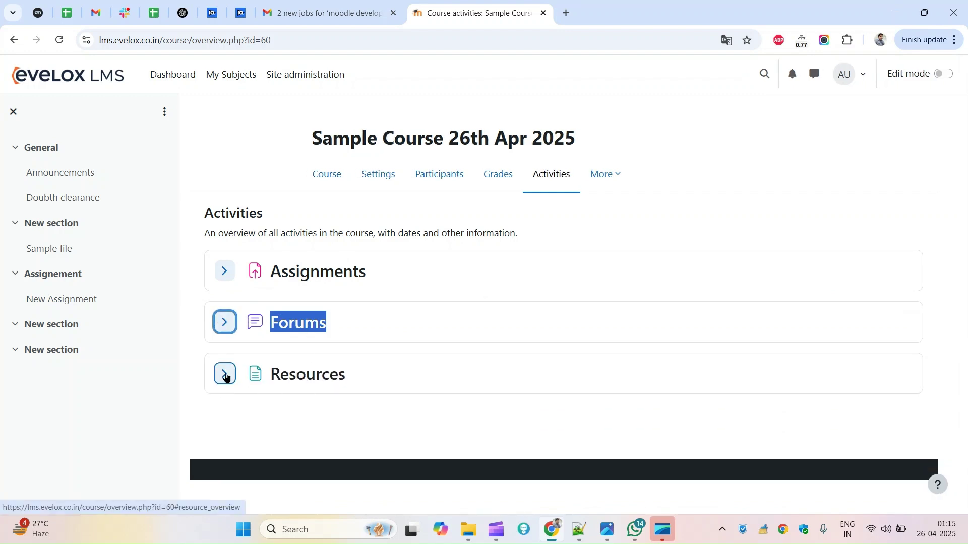
drag(272, 375, 346, 375)
scroll(933, 376, down, 2)
click(565, 401)
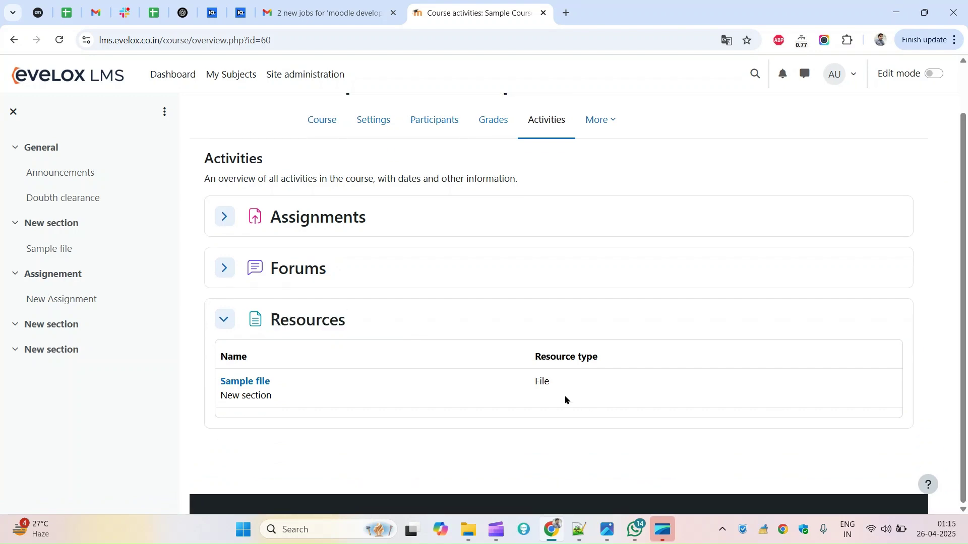
click(225, 321)
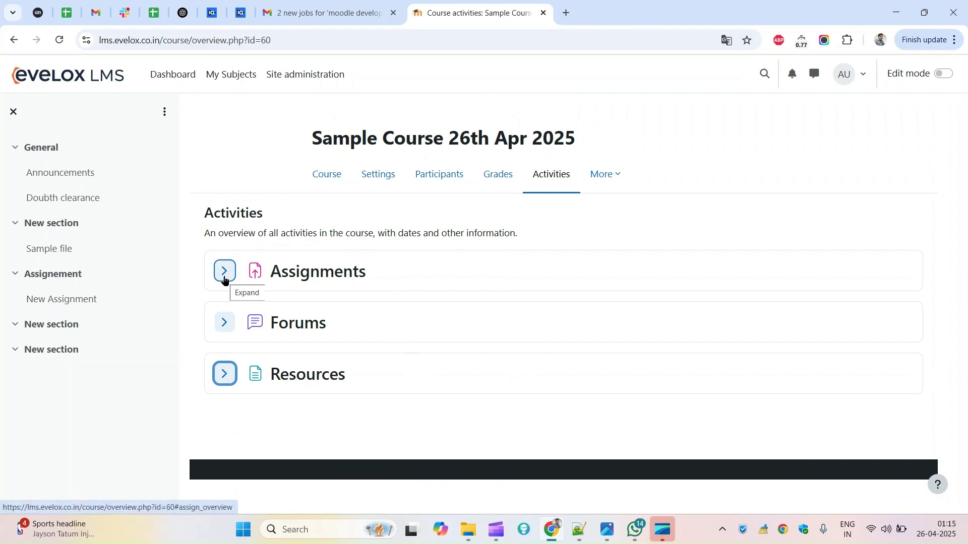
Step: Open the course page in a new tab and check New Assignment's title and opening date
middle_click(330, 174)
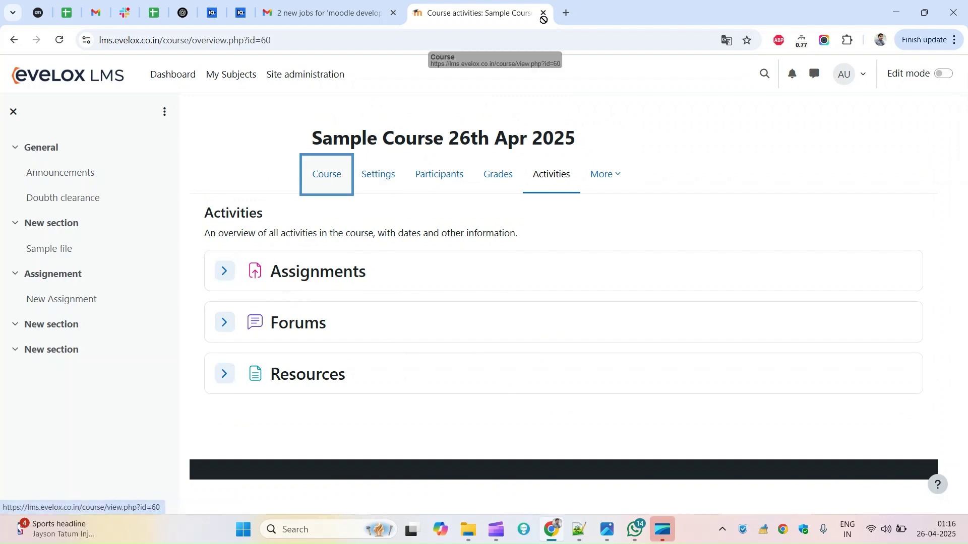
click(627, 12)
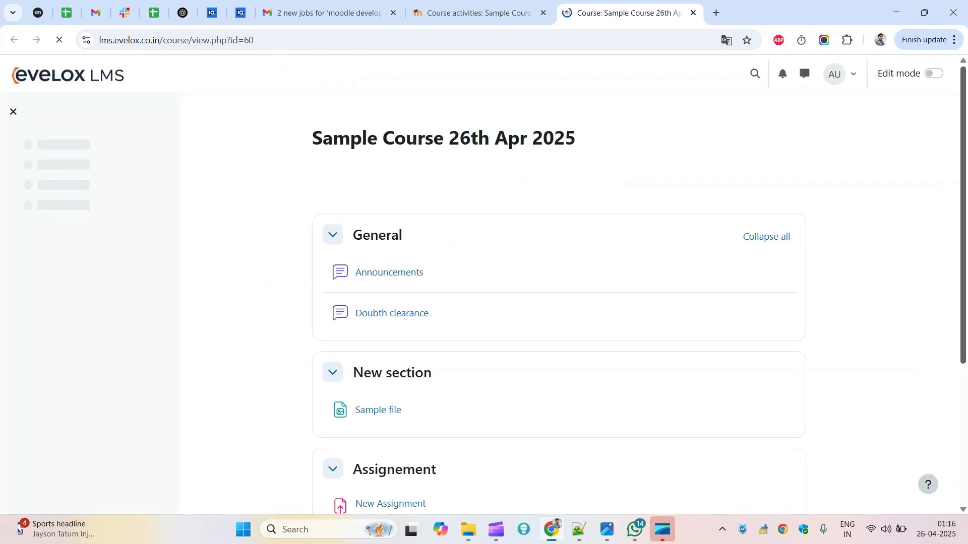
scroll(949, 358, down, 5)
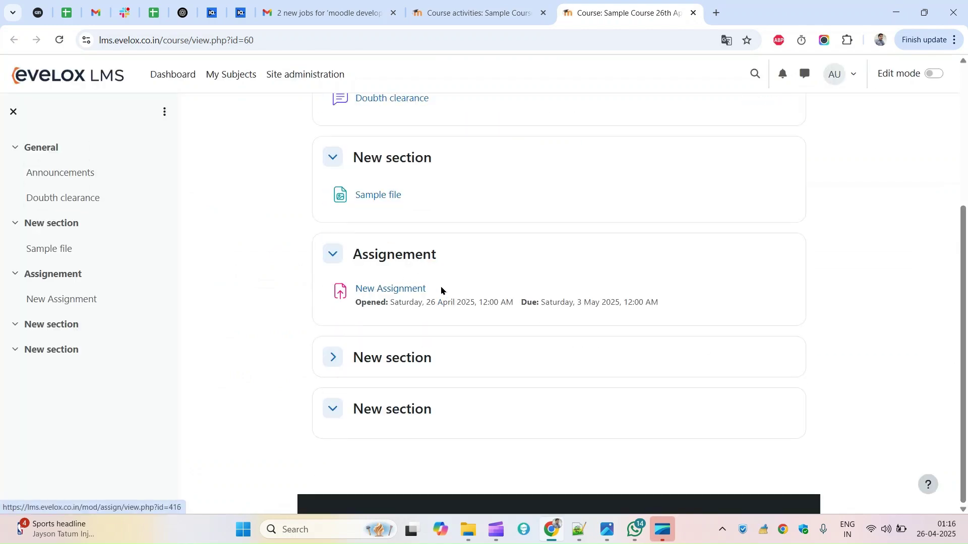
triple_click(352, 296)
triple_click(500, 302)
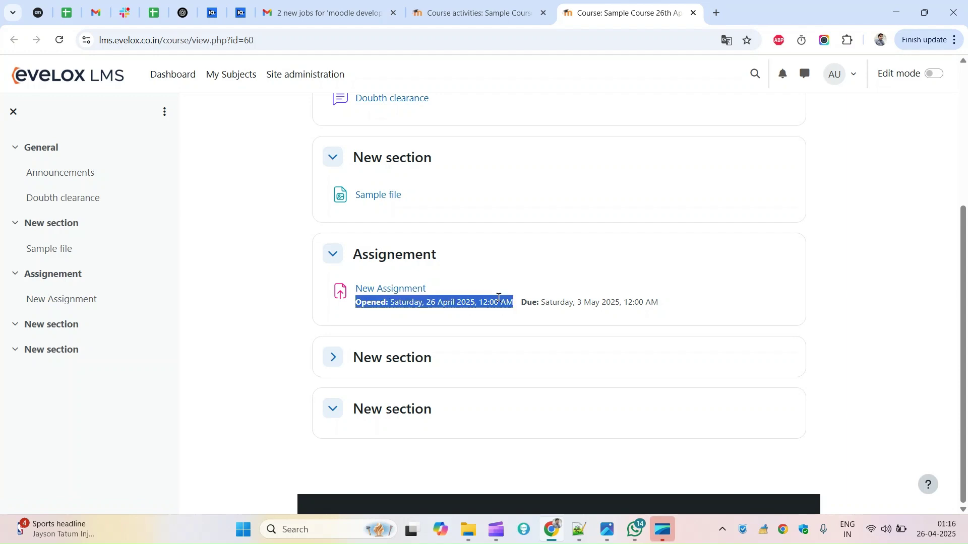
Step: In the Activities overview, expand Assignments to see New Assignment's due date and 1 of 2 submissions
click(503, 11)
click(225, 270)
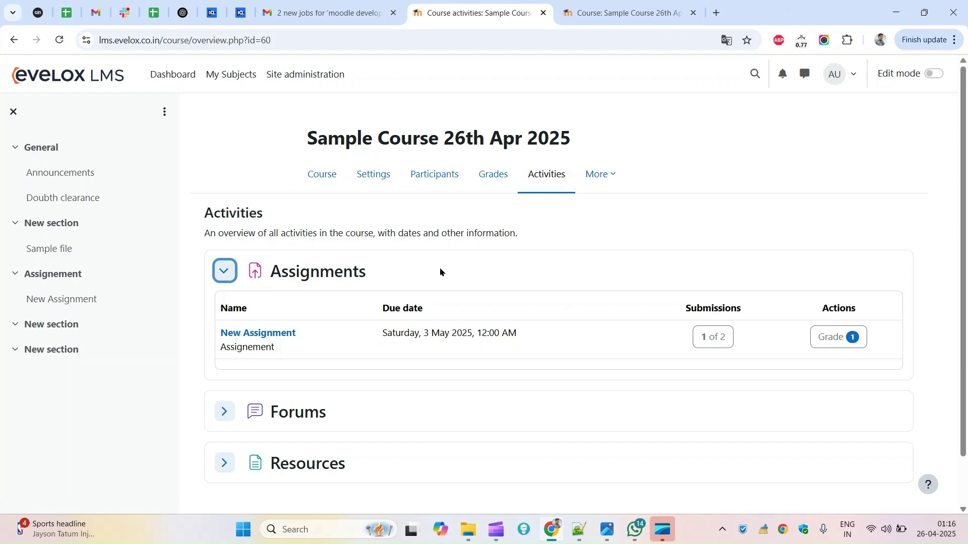
drag(268, 274, 388, 283)
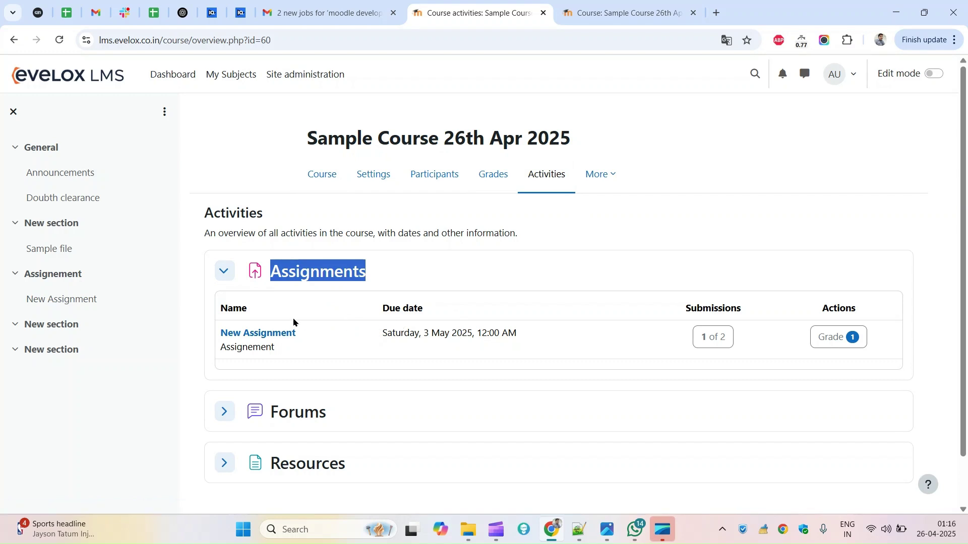
click(396, 307)
triple_click(407, 308)
click(749, 302)
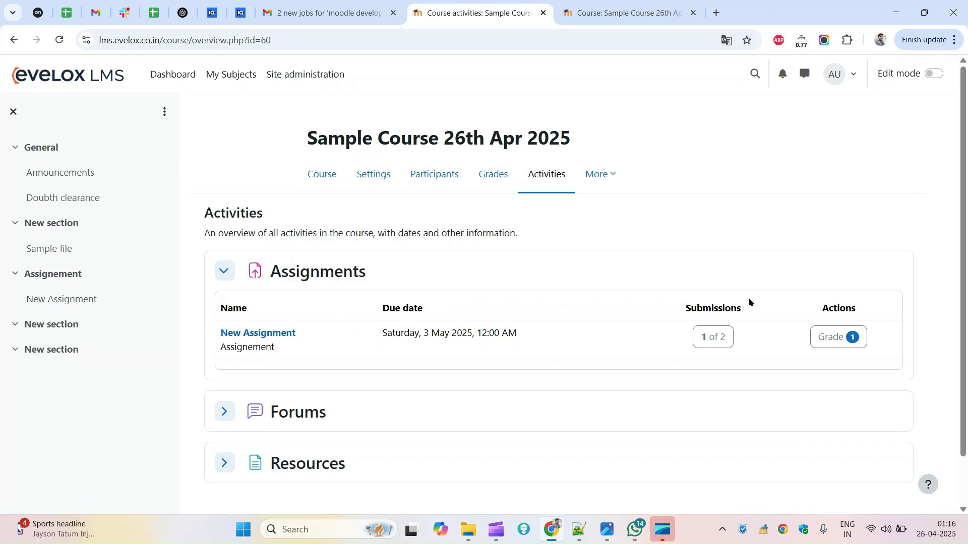
double_click(719, 305)
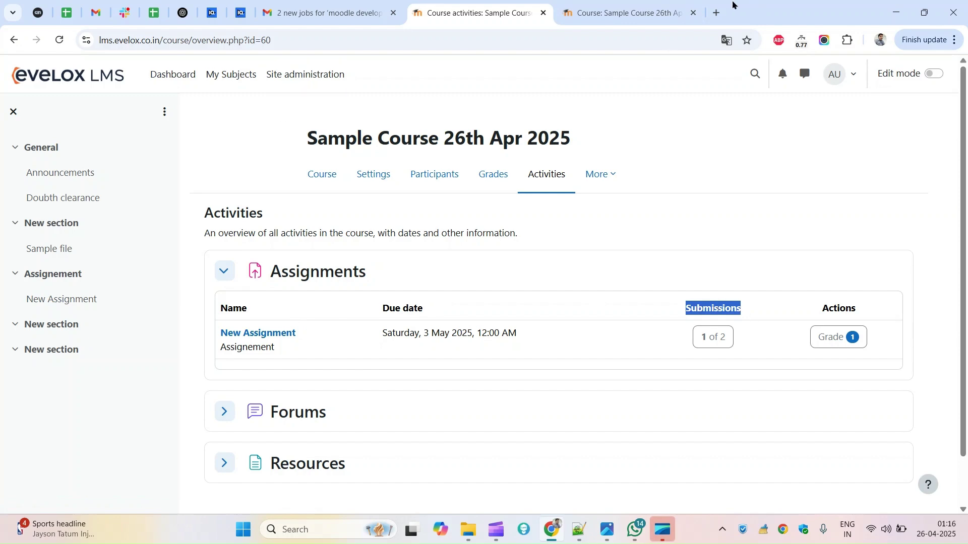
click(644, 6)
Step: Open the course Participants list showing the 2 enrolled students
scroll(504, 252, up, 10)
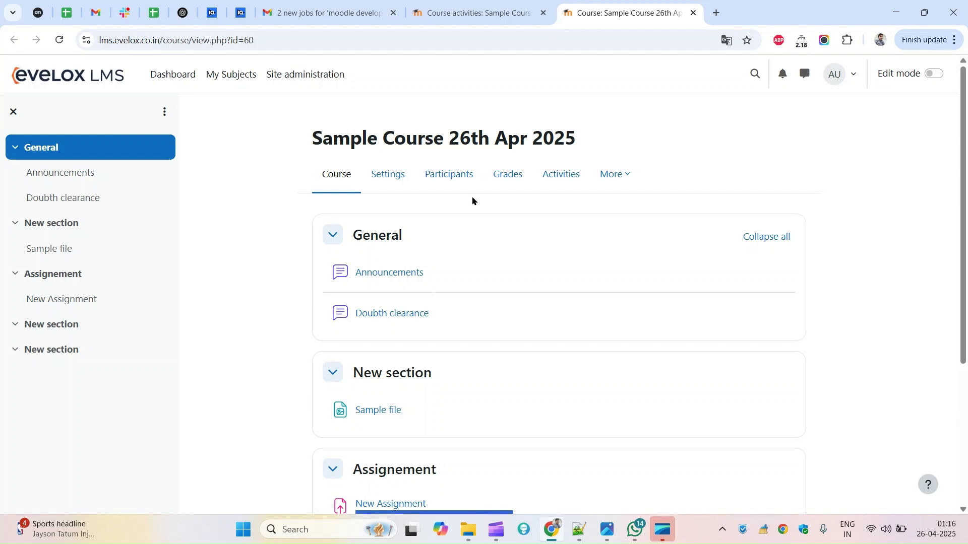
click(451, 173)
scroll(432, 367, down, 3)
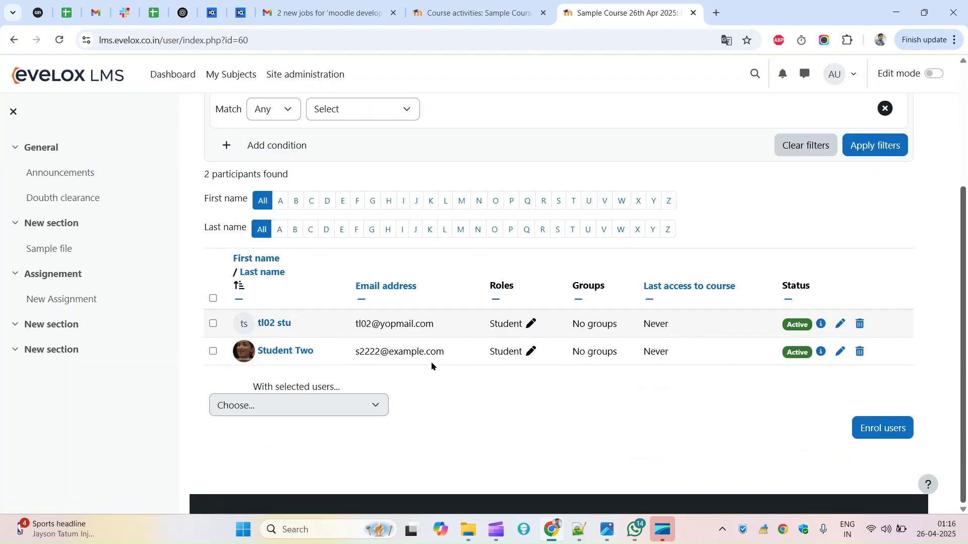
Step: From the Activities overview, open grading for New Assignment, then go back
click(553, 7)
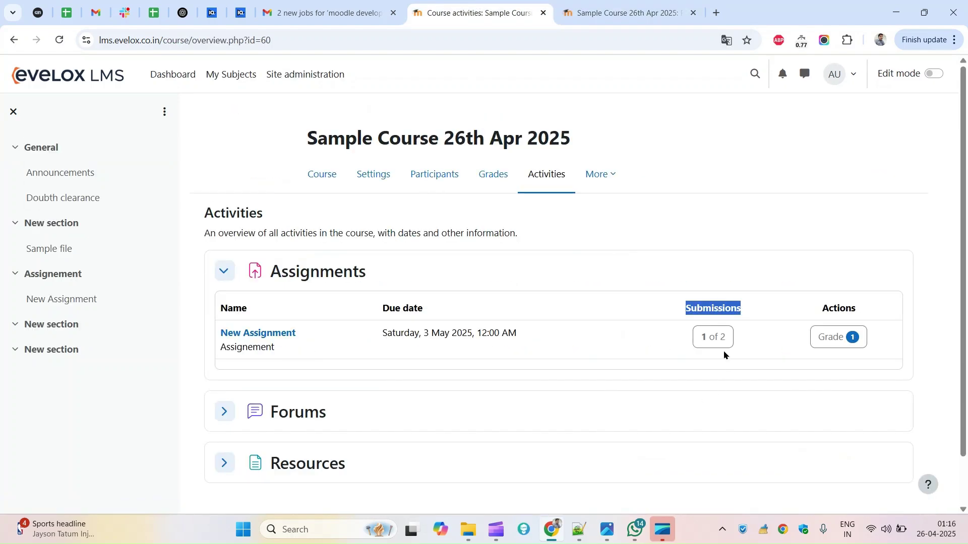
click(750, 370)
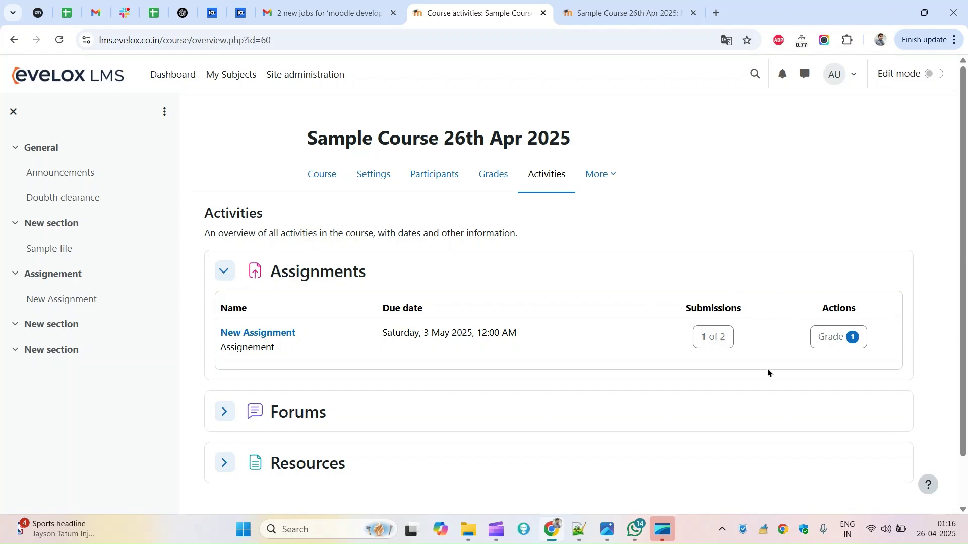
click(849, 343)
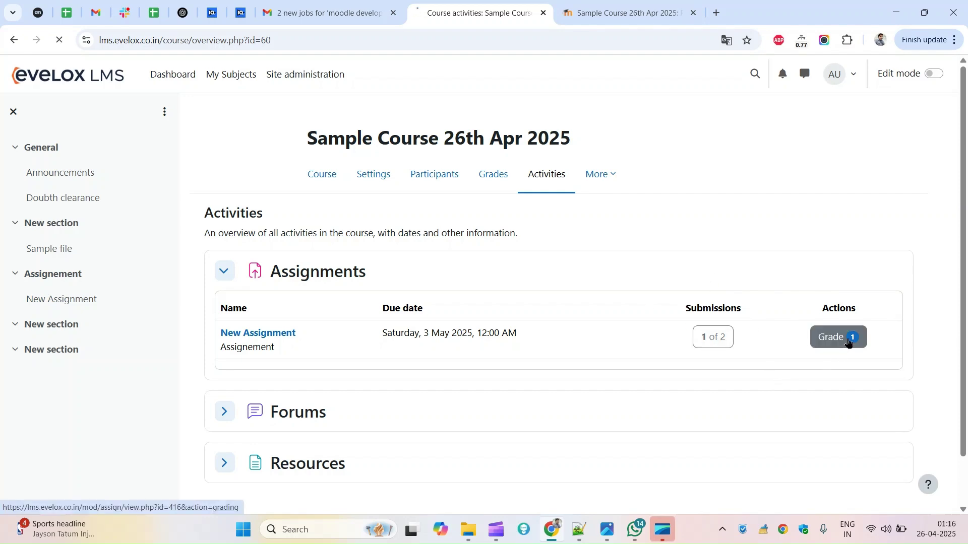
scroll(519, 509, down, 1)
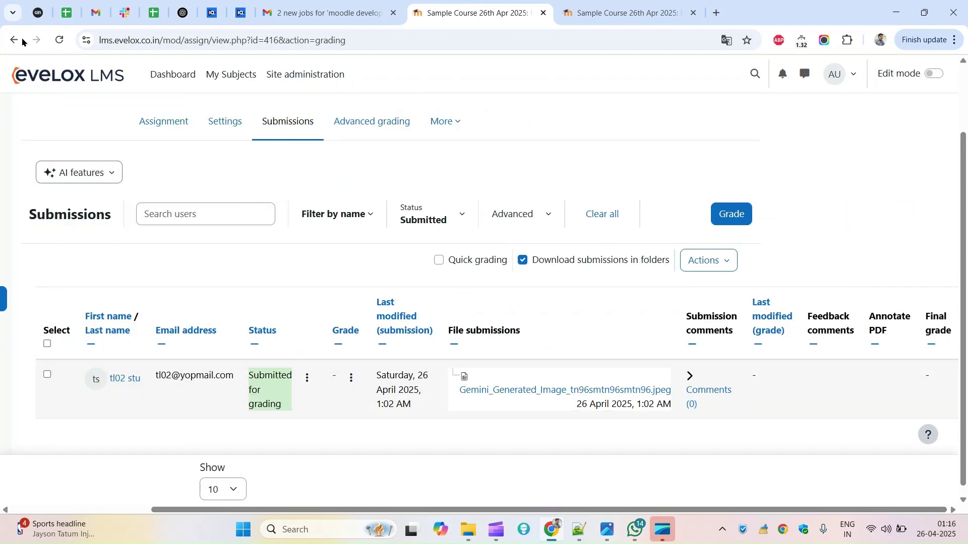
key(alt+Left)
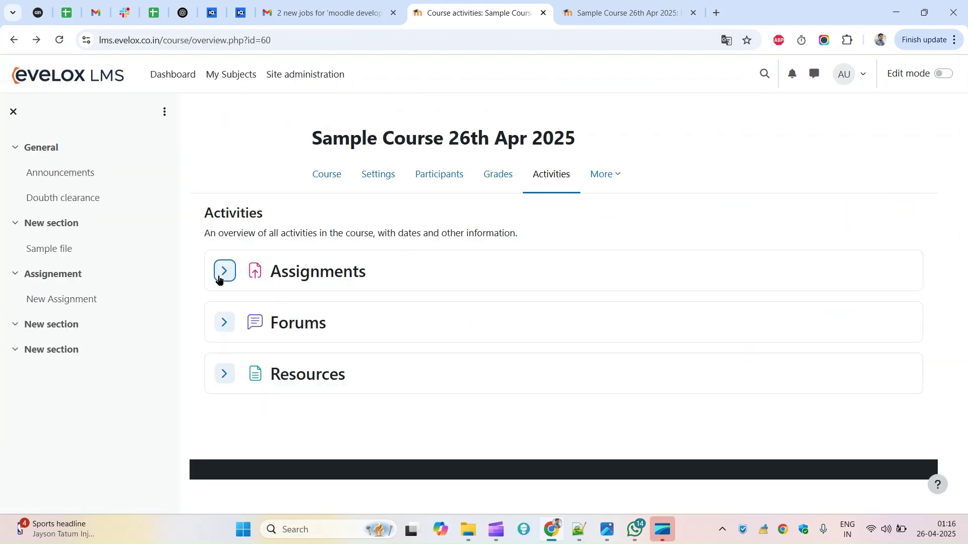
Step: Expand Assignments again, open New Assignment's submissions for grading, and hide the course index
click(224, 271)
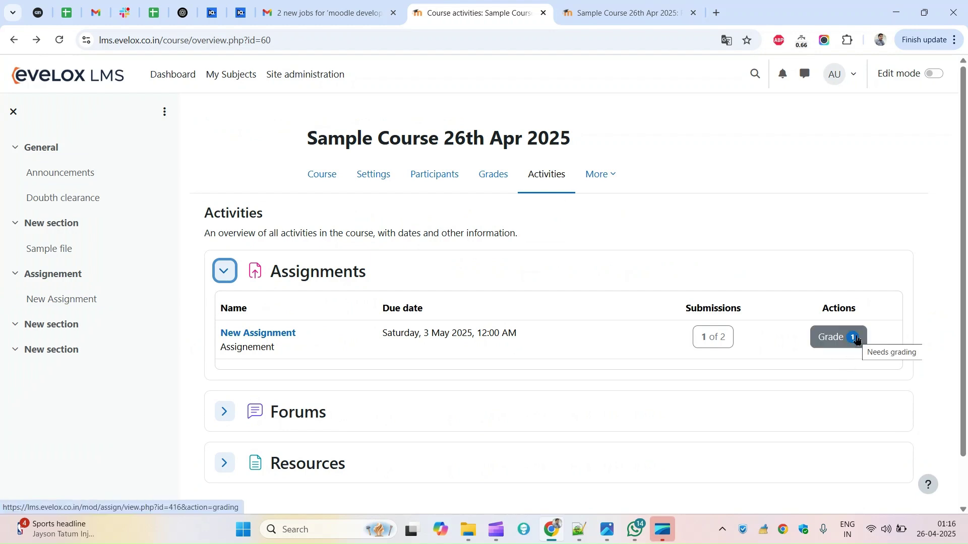
click(851, 339)
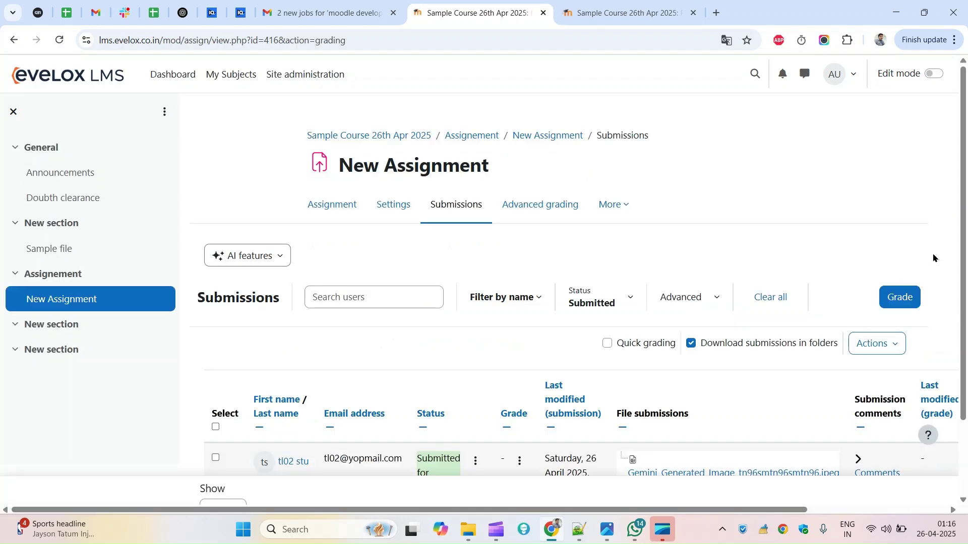
click(13, 111)
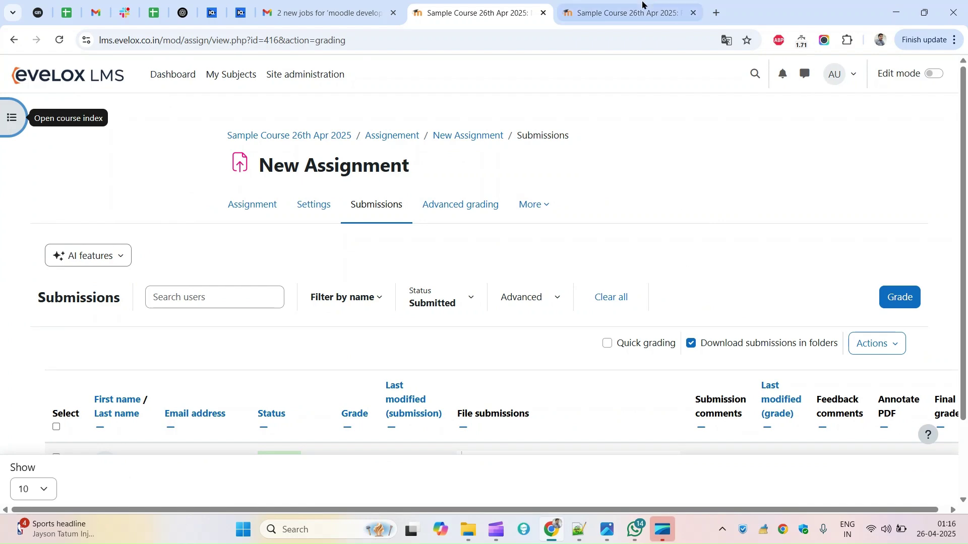
click(619, 4)
Step: Open the Grades report and go to New Assignment's Submissions list
scroll(433, 251, up, 4)
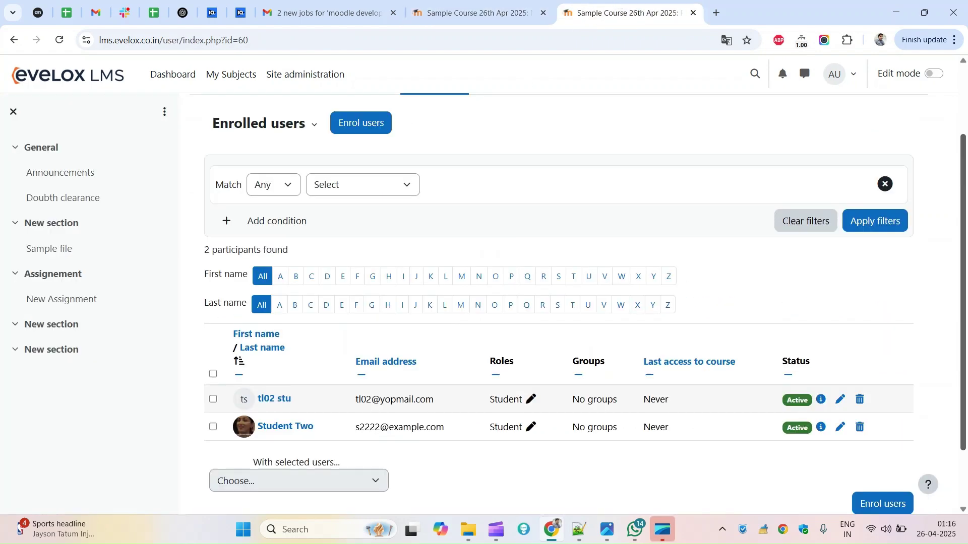
click(483, 176)
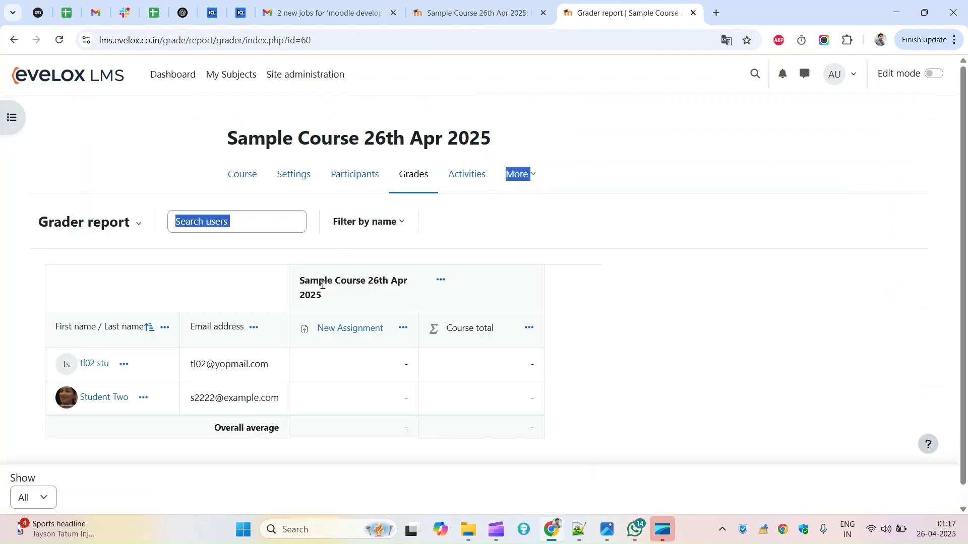
click(331, 330)
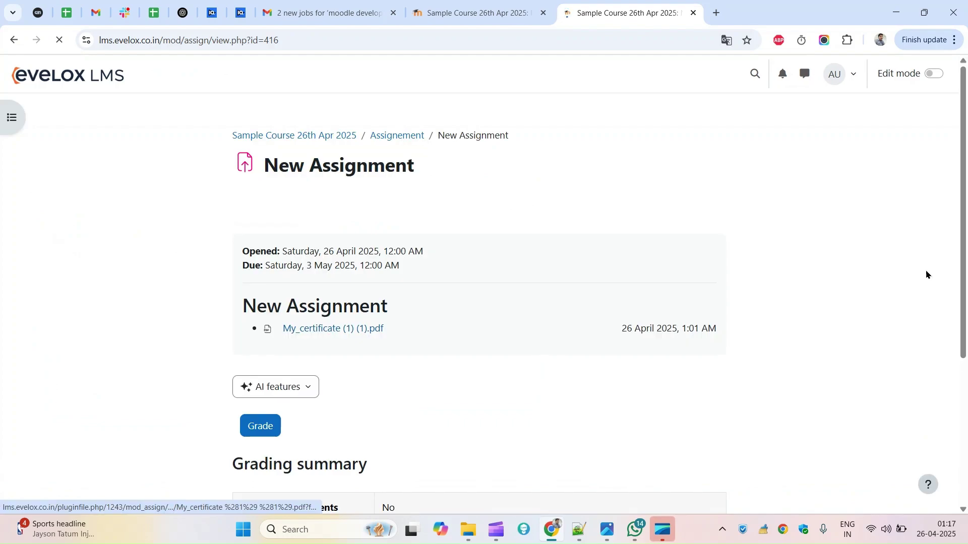
click(384, 203)
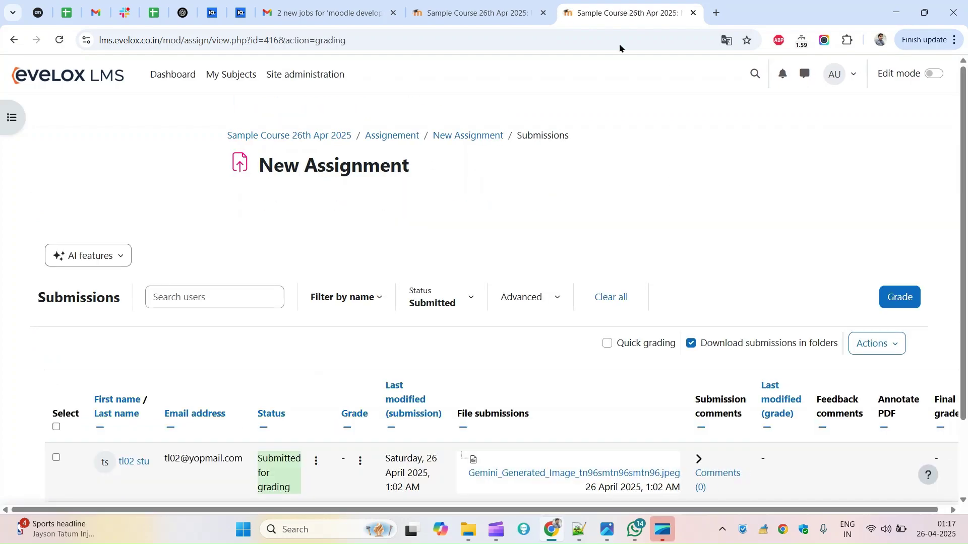
Step: Switch back and forth between the two course browser tabs
click(458, 5)
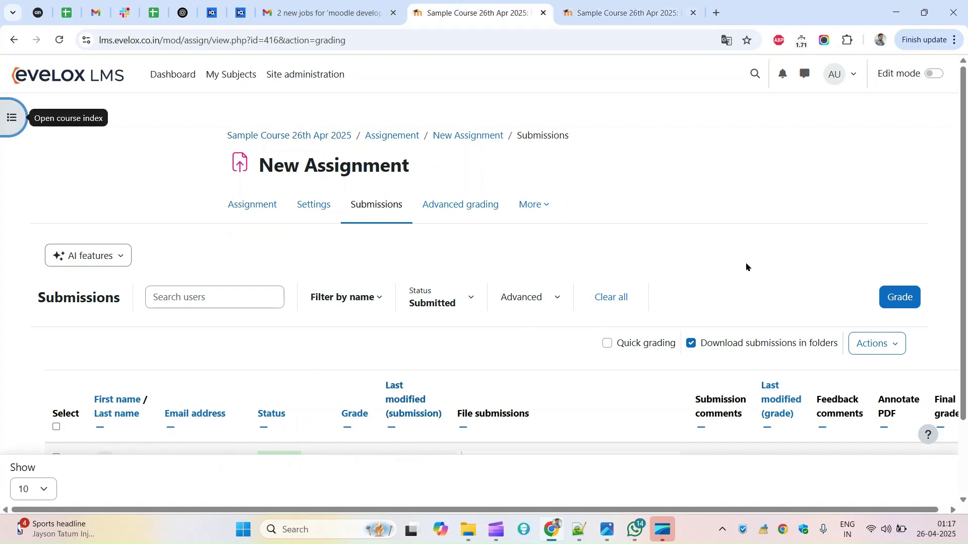
click(596, 14)
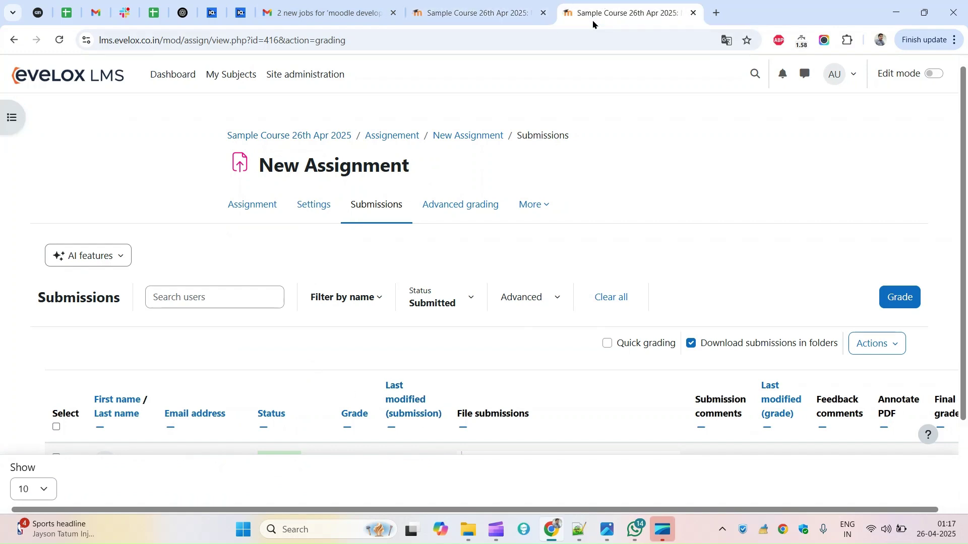
click(480, 15)
click(619, 15)
click(504, 15)
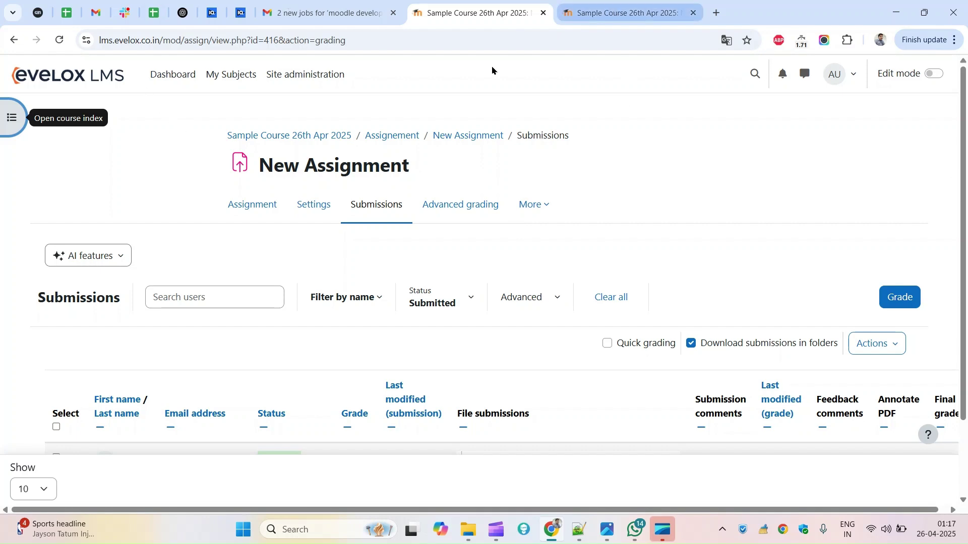
drag(201, 146, 589, 137)
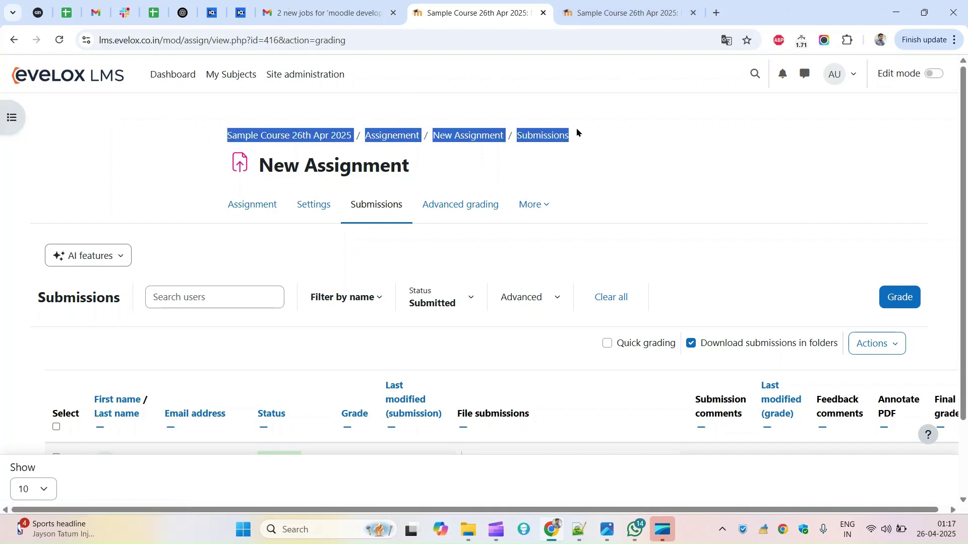
click(625, 14)
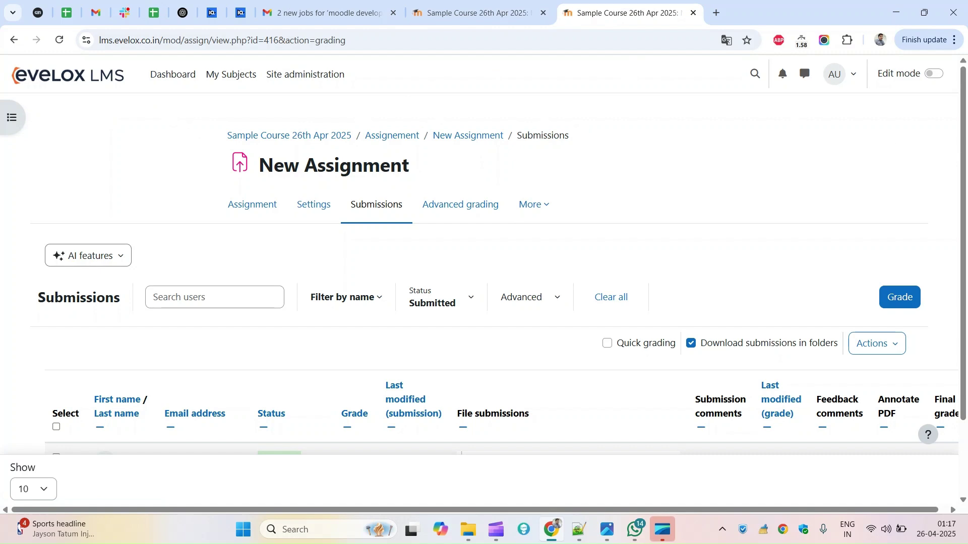
drag(607, 146, 182, 134)
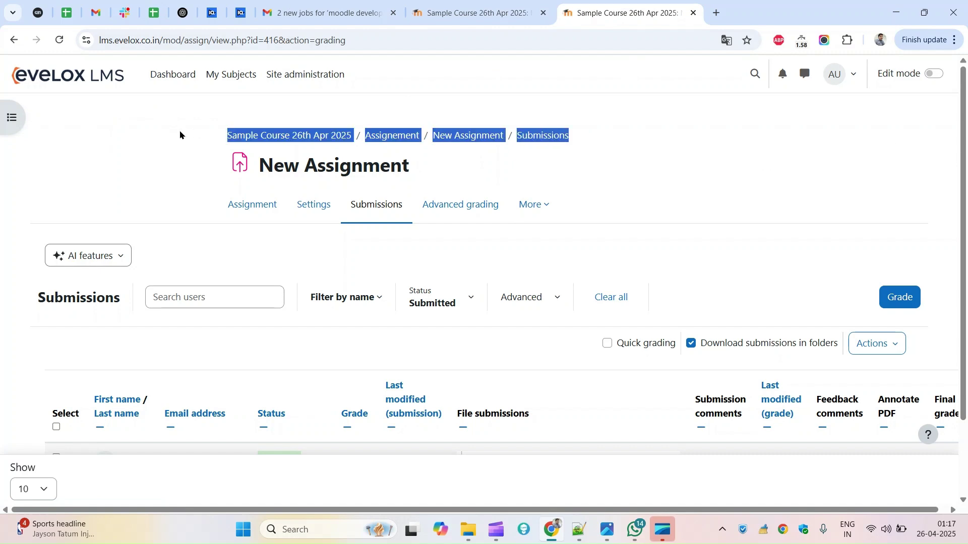
click(508, 11)
click(554, 162)
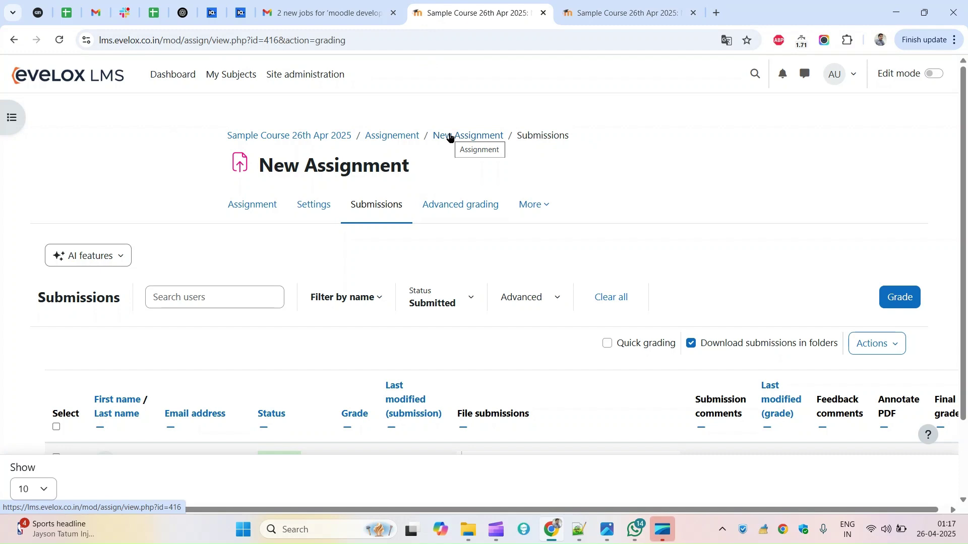
click(386, 141)
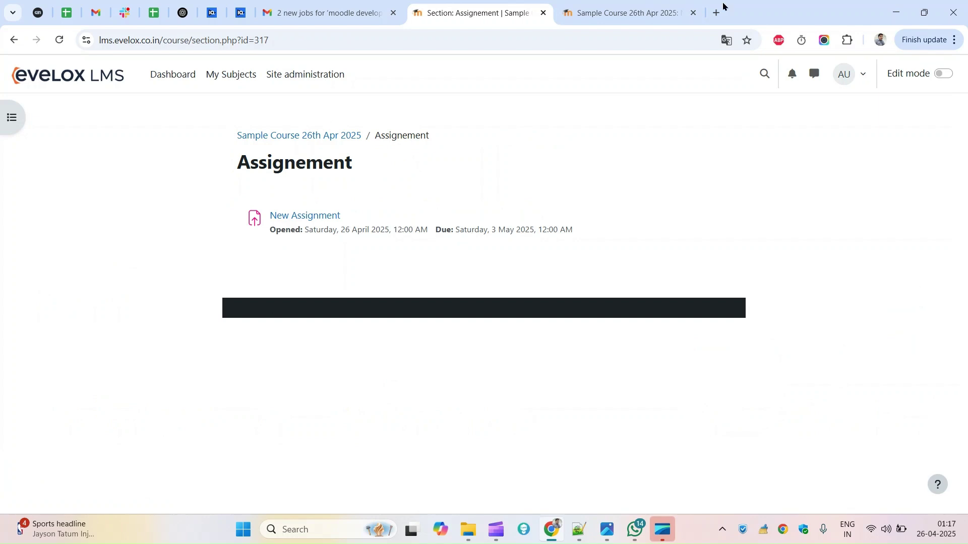
click(14, 40)
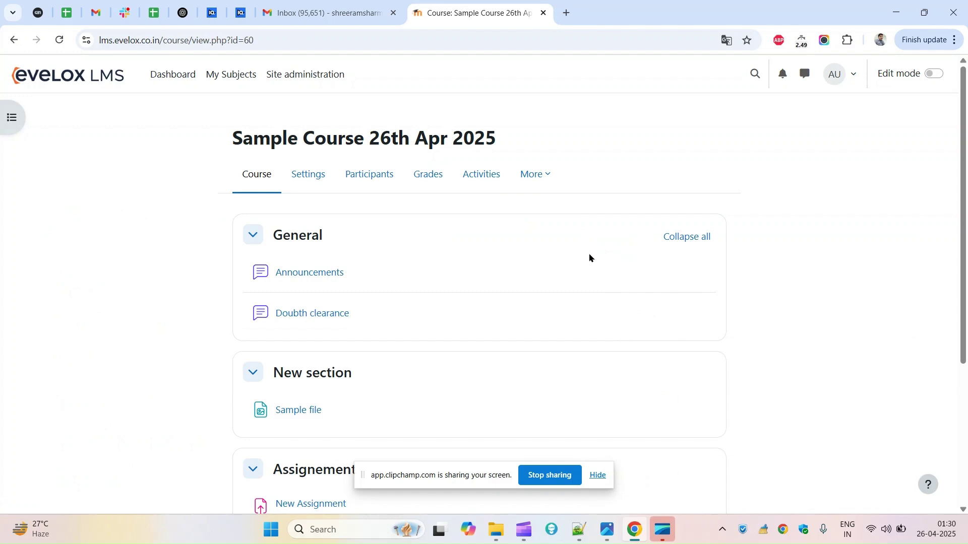
Step: Reveal the course's More pages and show the course index with General, New section and Assignement
click(545, 179)
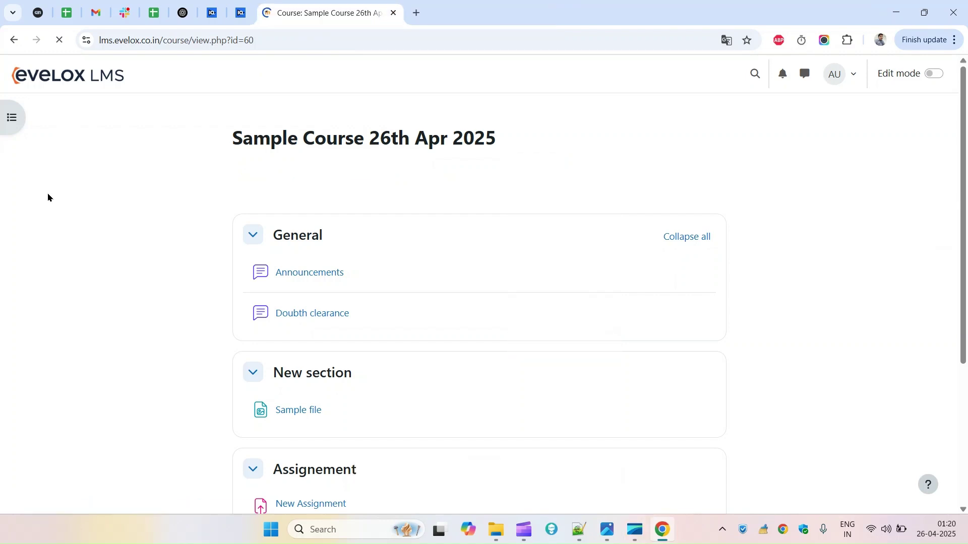
click(17, 115)
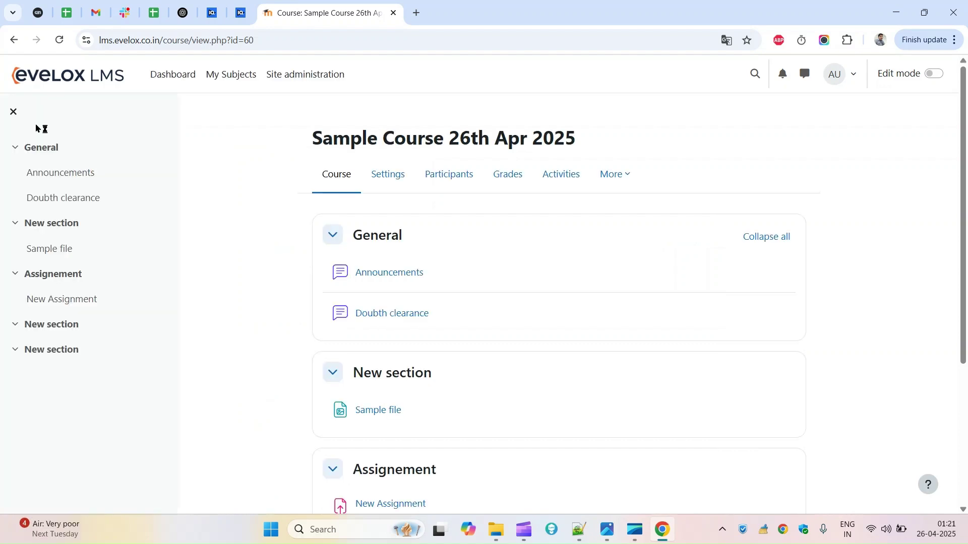
Step: Open the course's Filter settings via More > Filters and scroll through the filter list
click(548, 179)
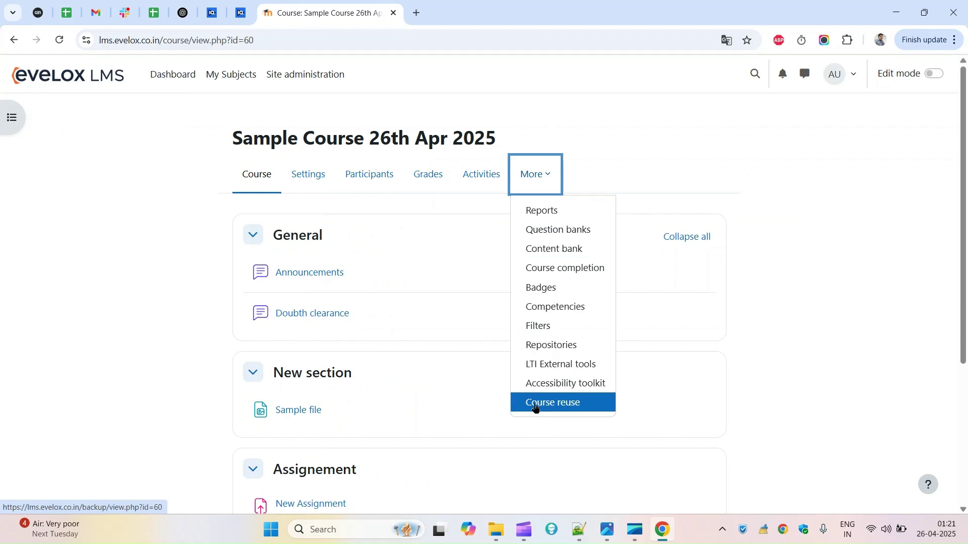
click(536, 332)
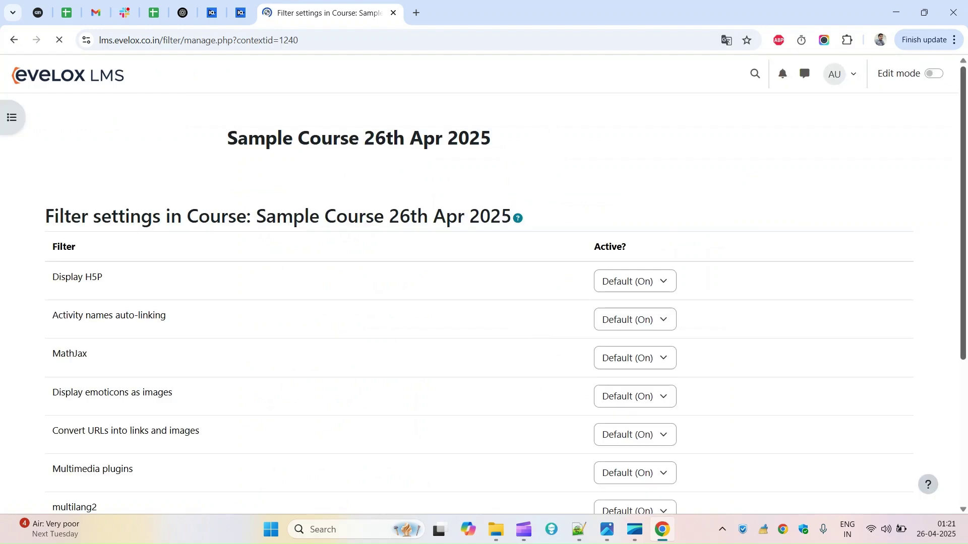
scroll(484, 302, down, 1)
scroll(484, 303, down, 3)
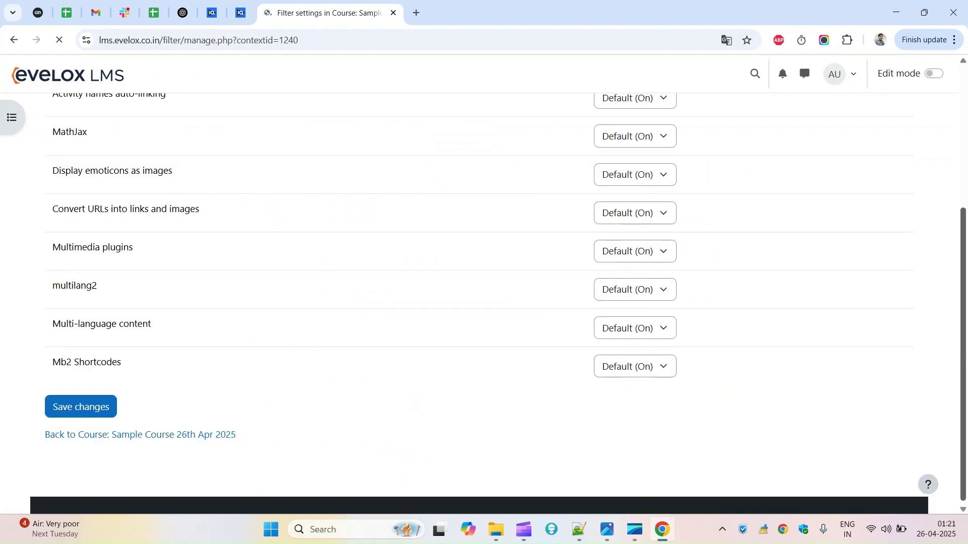
scroll(449, 177, up, 2)
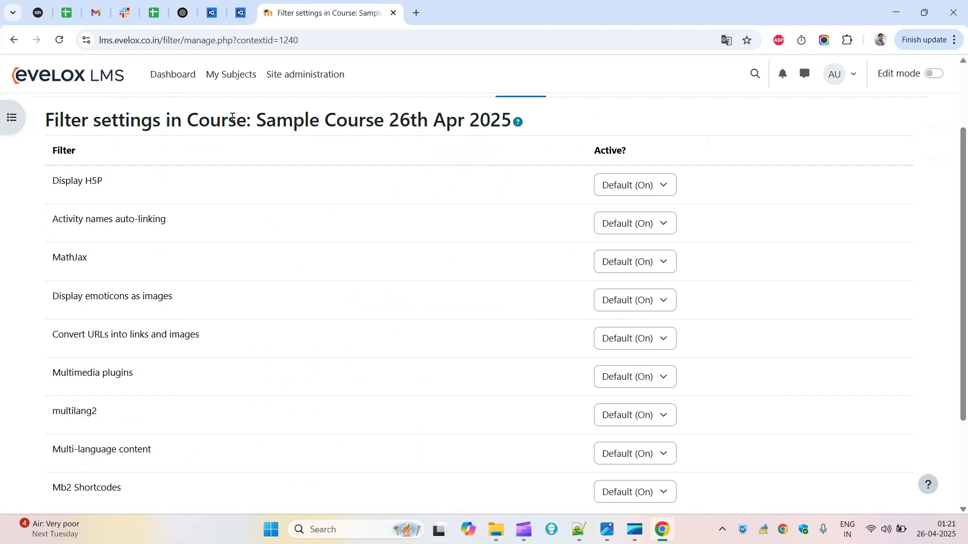
drag(259, 120, 476, 122)
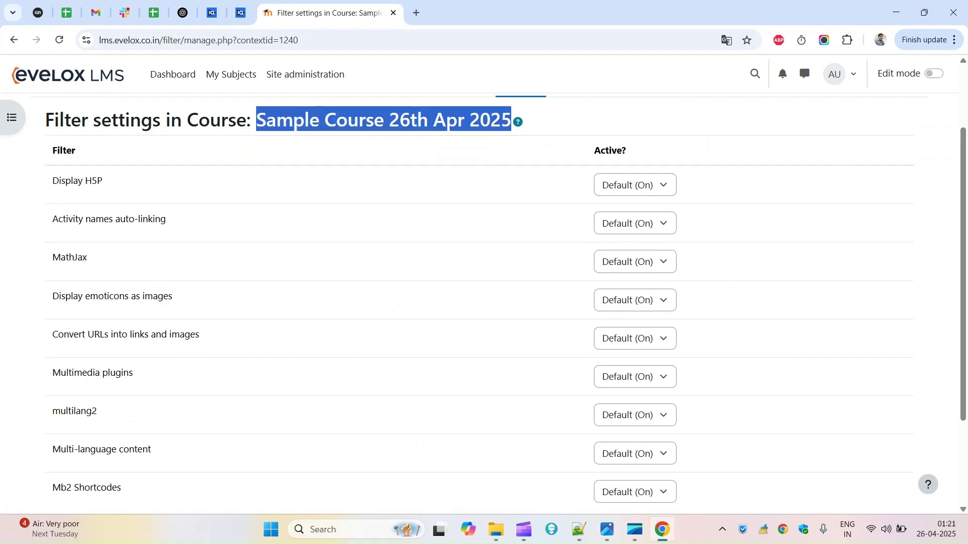
drag(963, 277, 948, 341)
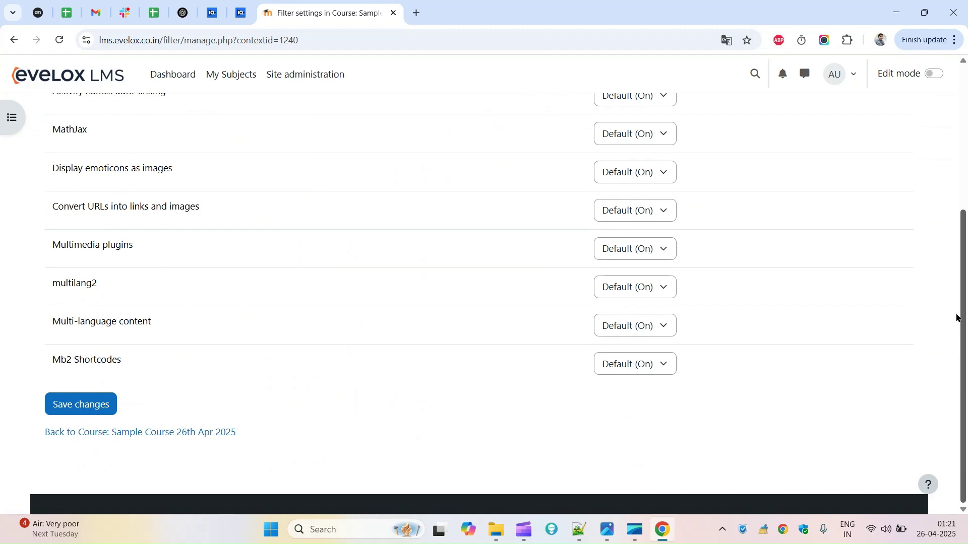
scroll(957, 319, up, 3)
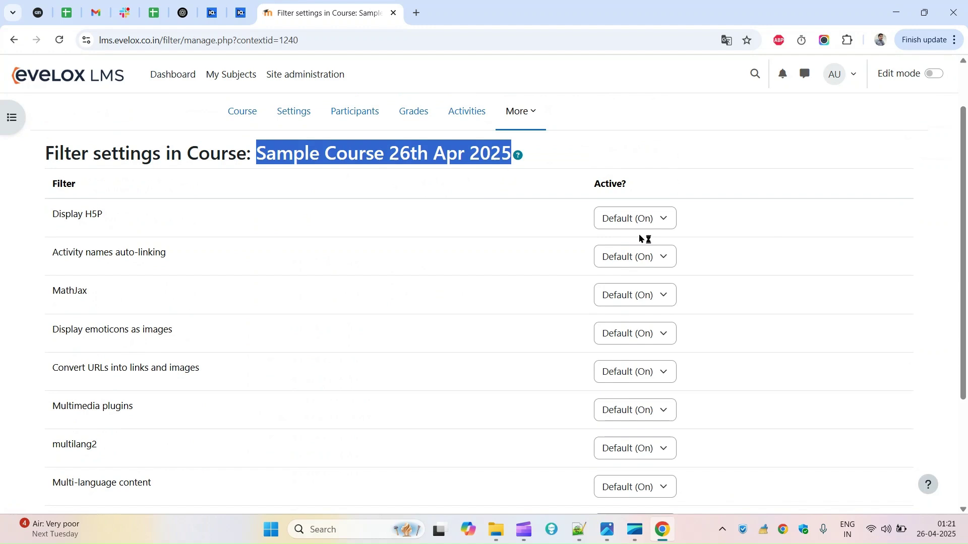
Step: Inspect the Display H5P and Activity names auto-linking dropdowns, leaving both at Default (On)
click(634, 218)
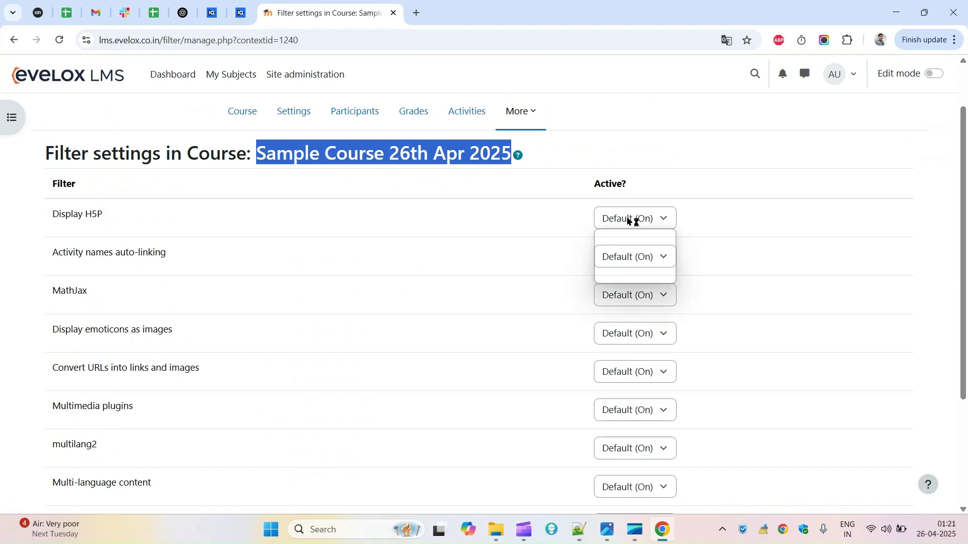
triple_click(83, 208)
drag(53, 258, 195, 258)
click(634, 257)
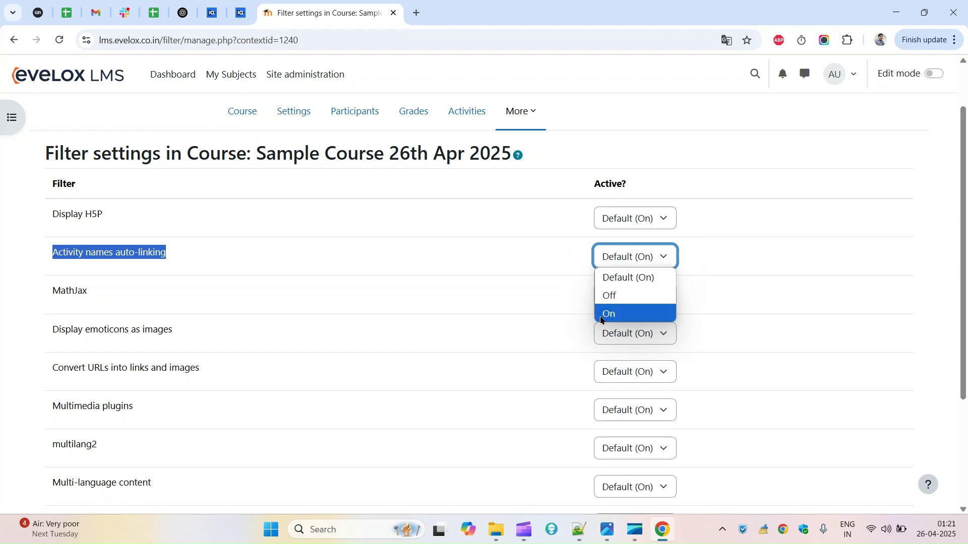
click(524, 282)
drag(75, 291, 87, 292)
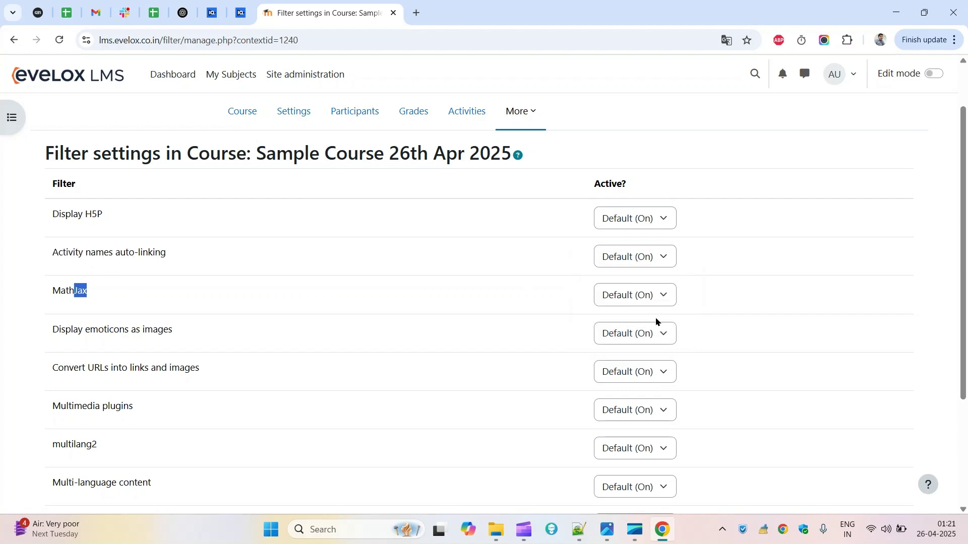
scroll(283, 76, down, 2)
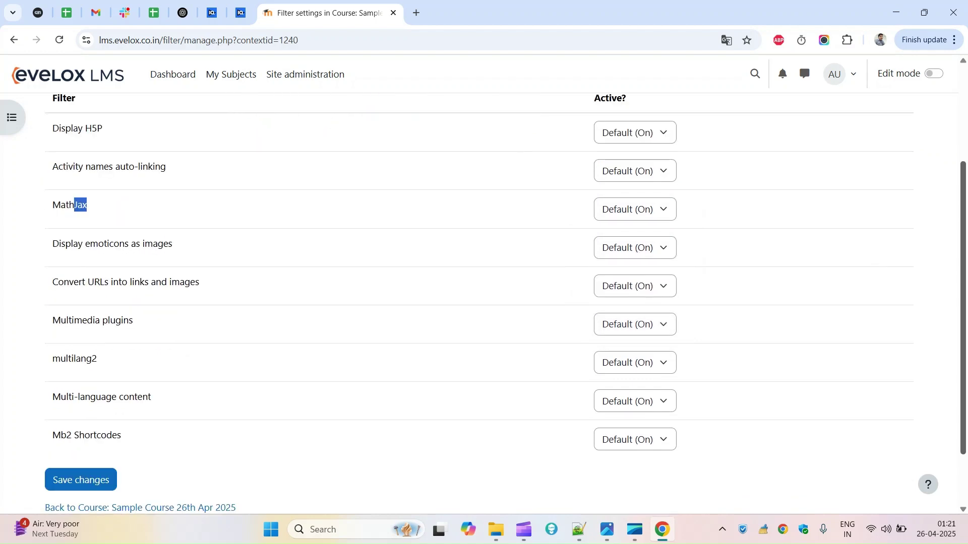
Step: Return to the Activities overview and reopen the course's Filter settings from More
click(13, 40)
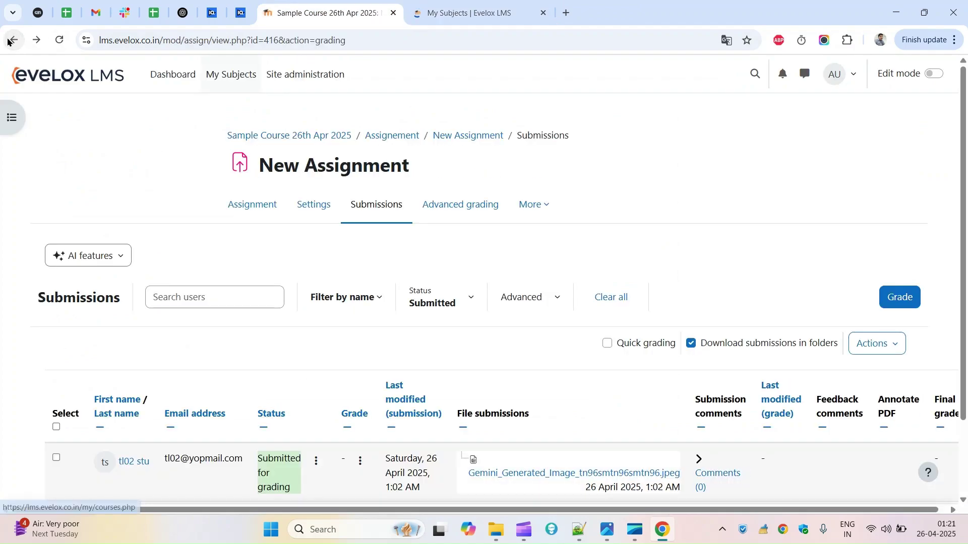
click(14, 41)
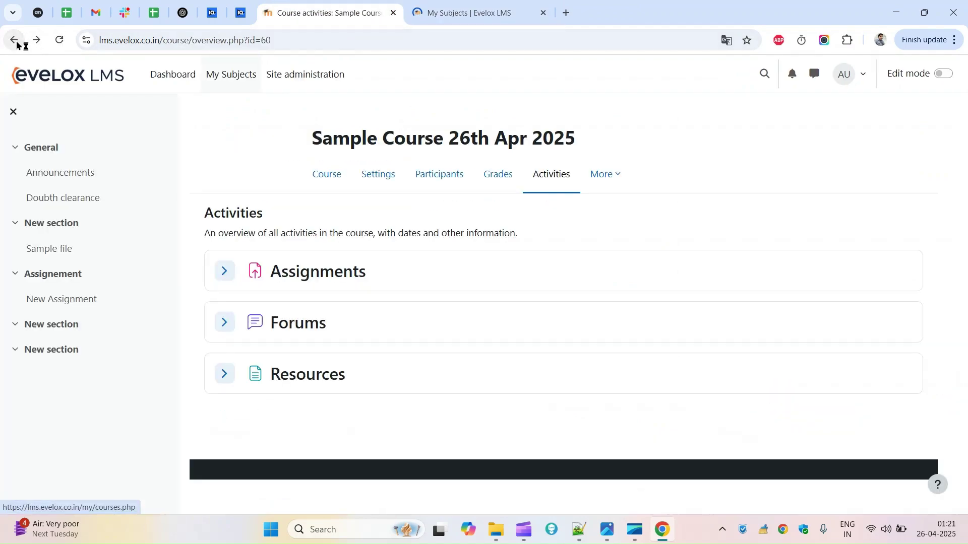
click(600, 176)
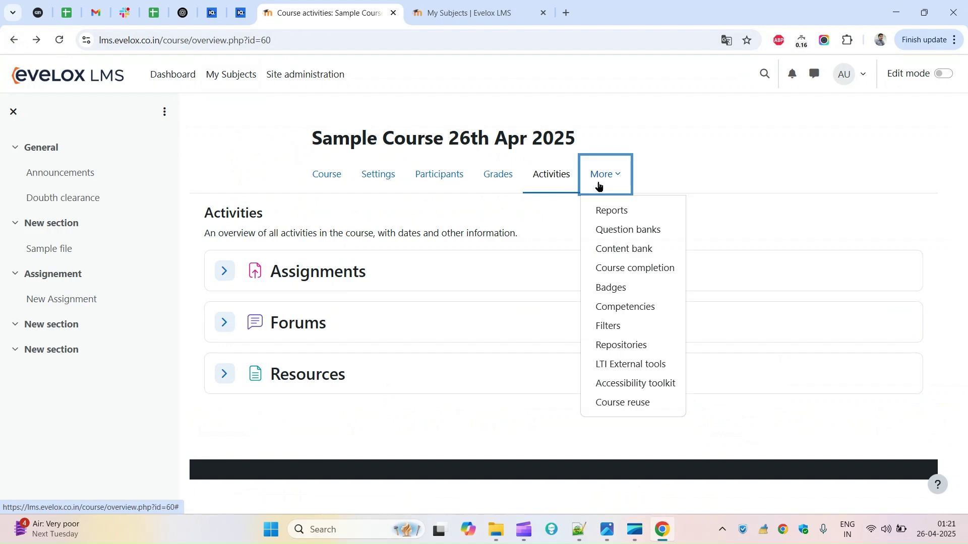
click(608, 325)
Step: In the other tab, go to course management and show details for Shree Ram Course - 2
click(460, 13)
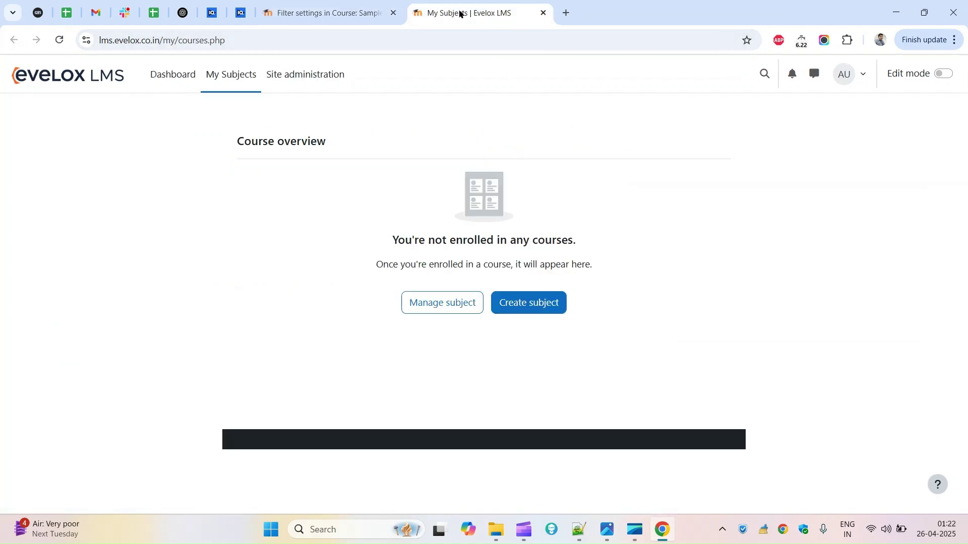
click(307, 76)
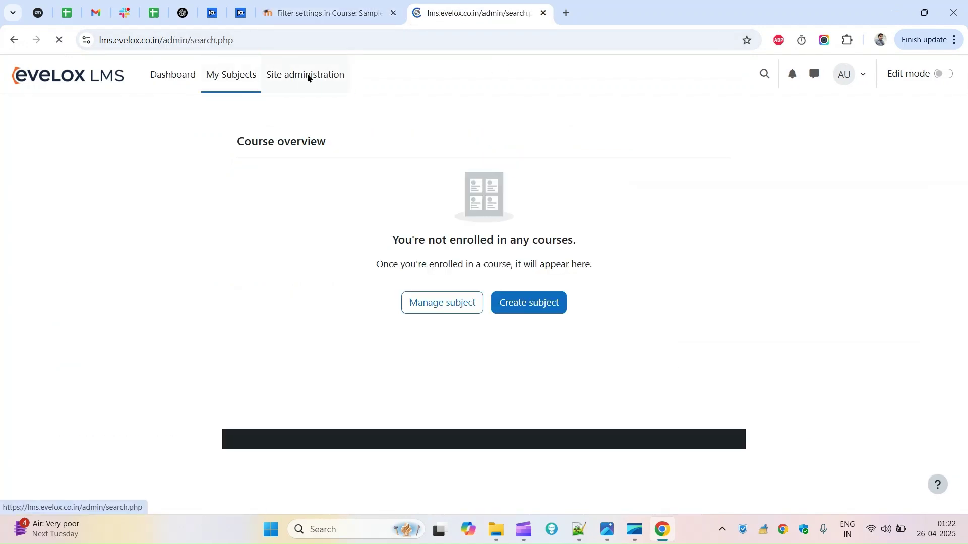
click(186, 181)
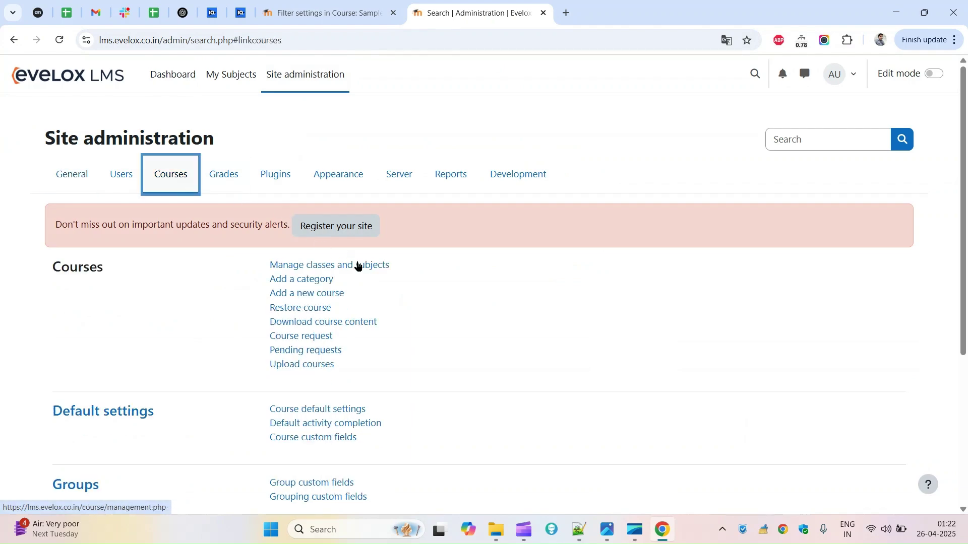
click(359, 265)
scroll(960, 238, down, 1)
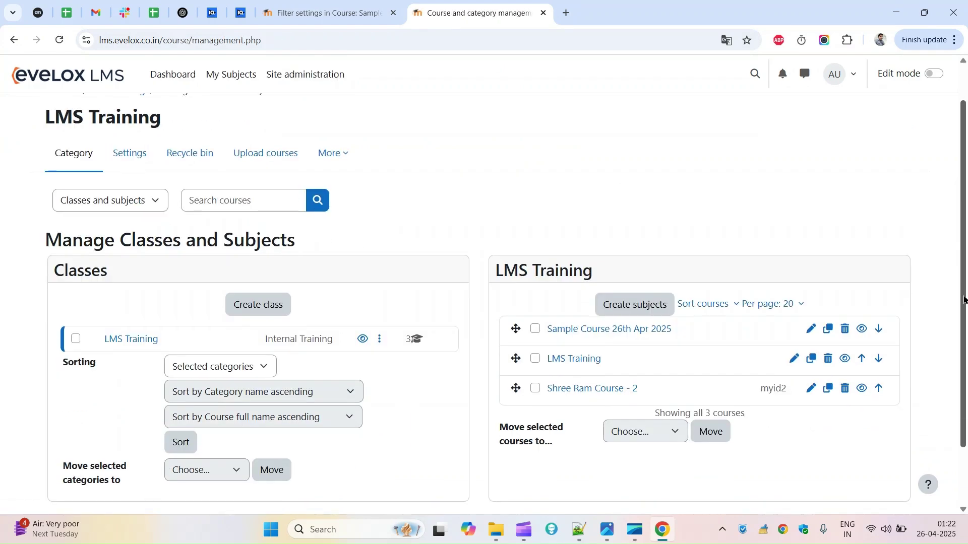
click(575, 392)
Step: Open the Shree Ram Course - 2 course page and its More > Filters settings
scroll(959, 406, down, 8)
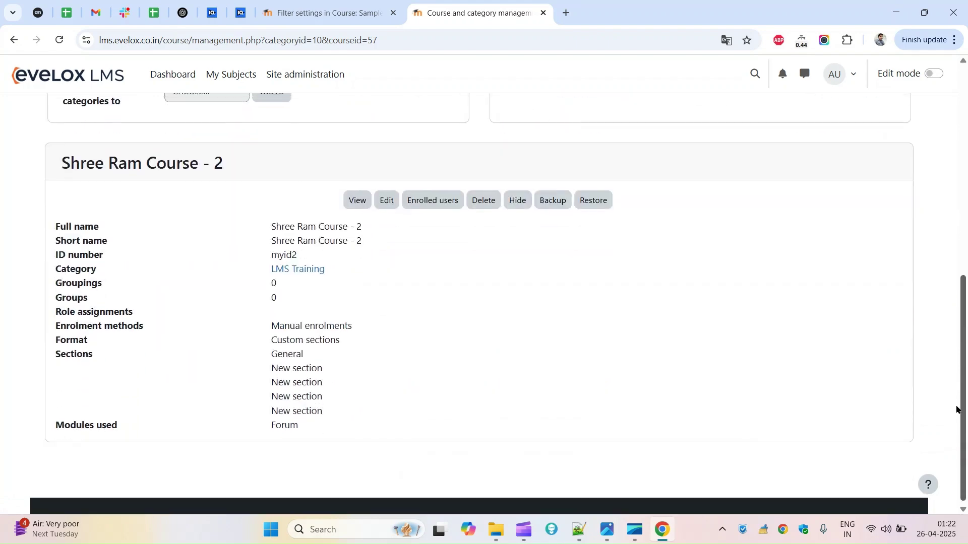
click(346, 192)
click(546, 179)
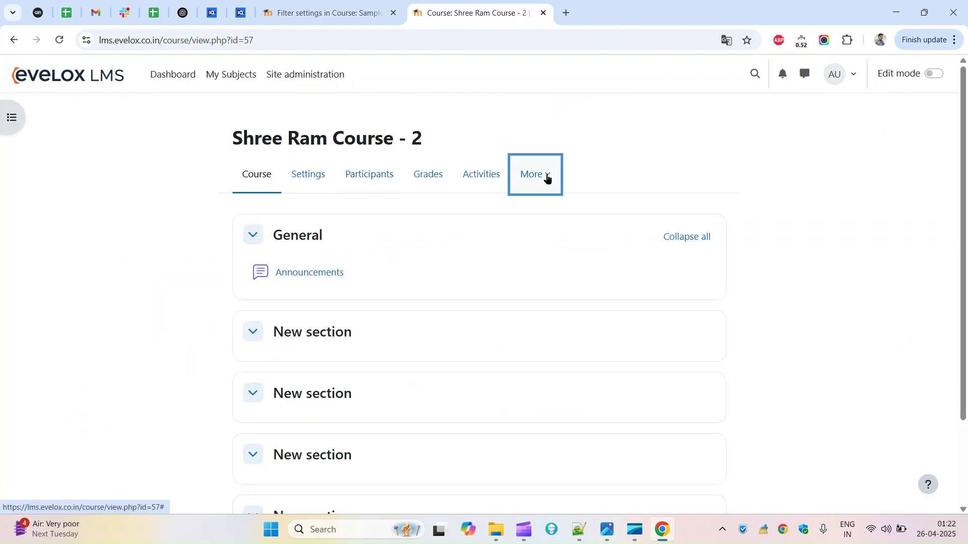
click(540, 338)
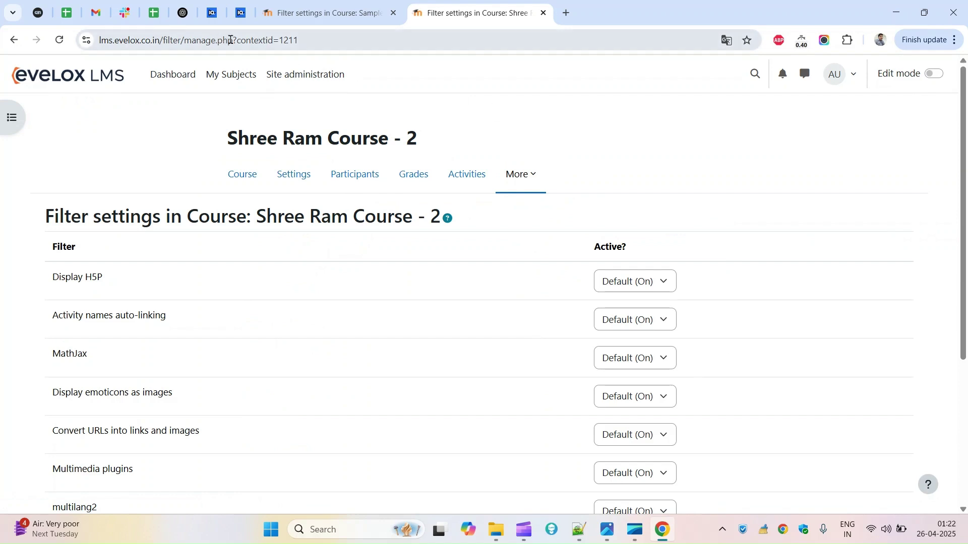
drag(230, 39, 364, 39)
click(316, 15)
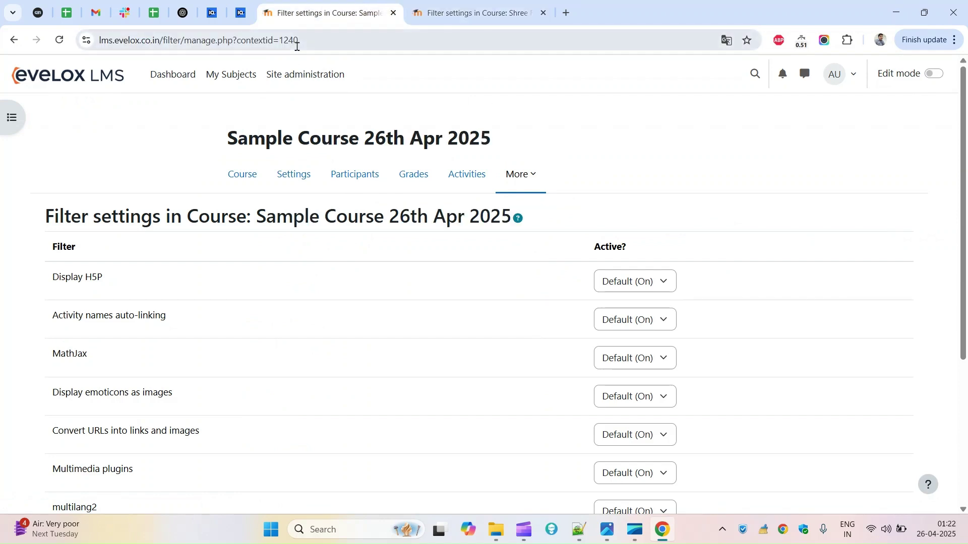
click(408, 13)
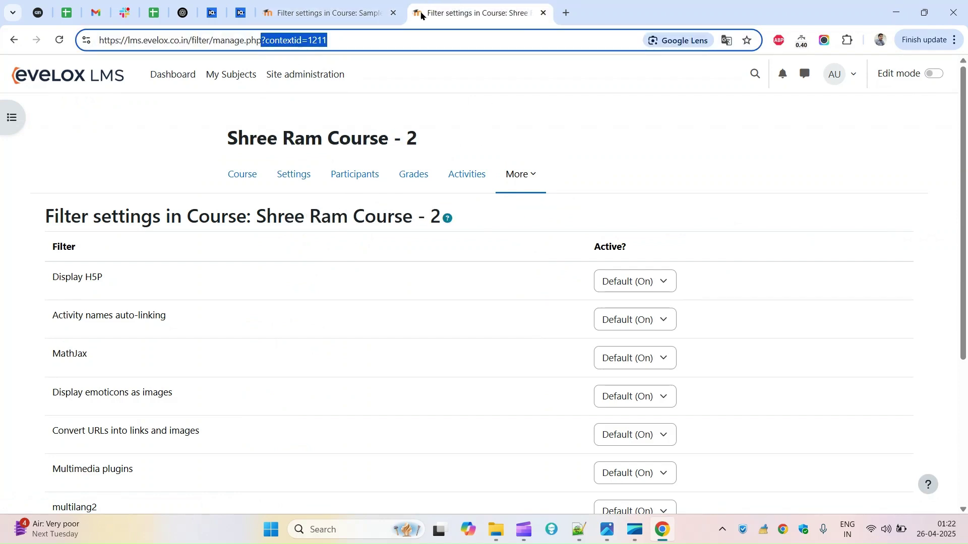
click(798, 373)
scroll(797, 373, down, 4)
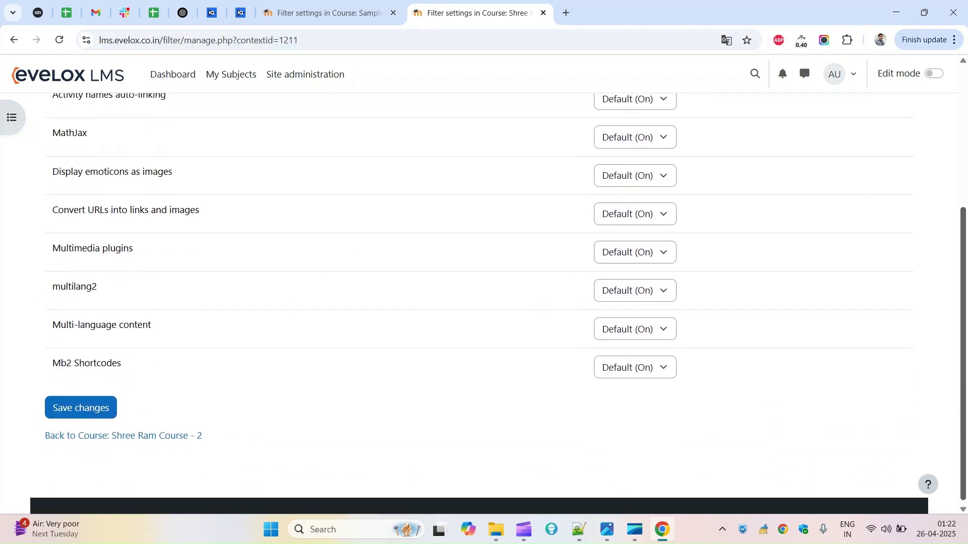
scroll(554, 359, up, 4)
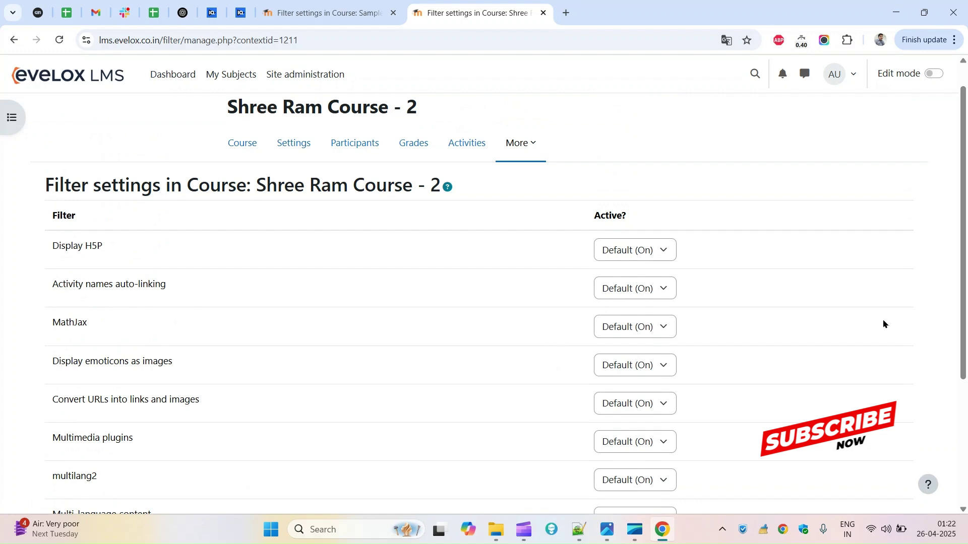
drag(965, 238, 966, 309)
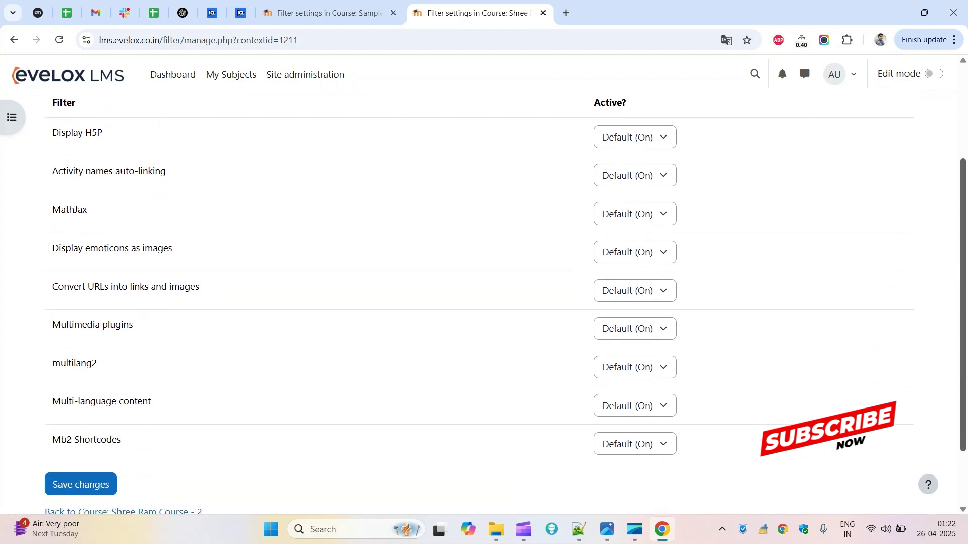
drag(208, 449, 222, 202)
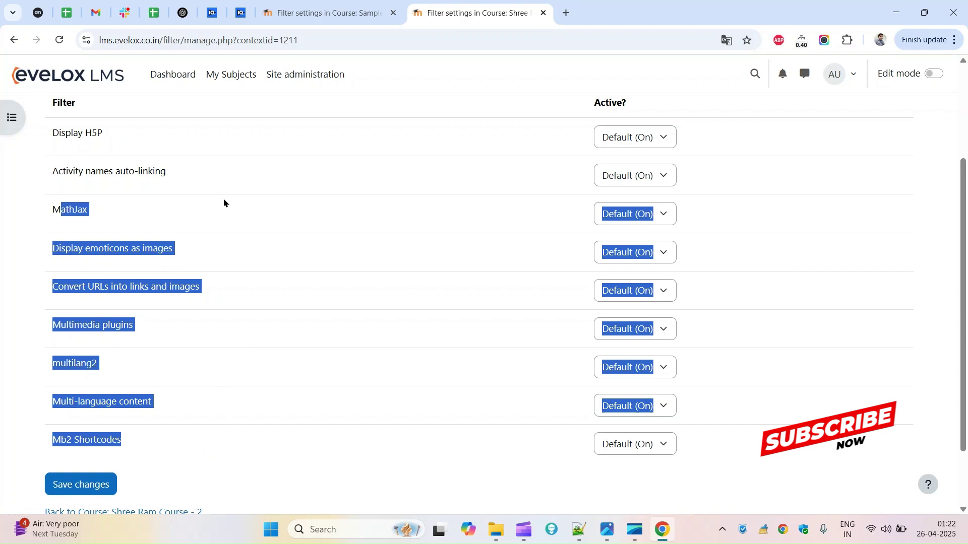
click(222, 201)
scroll(222, 202, up, 3)
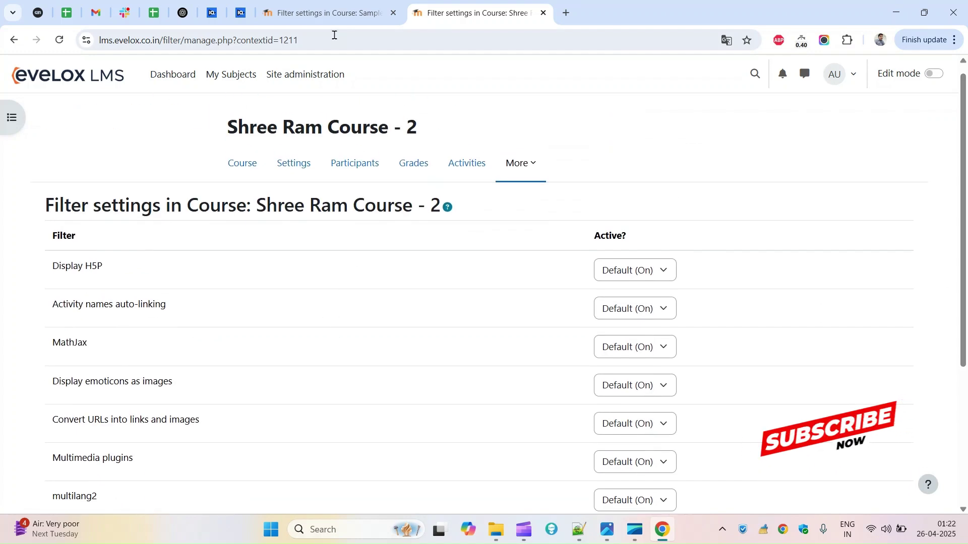